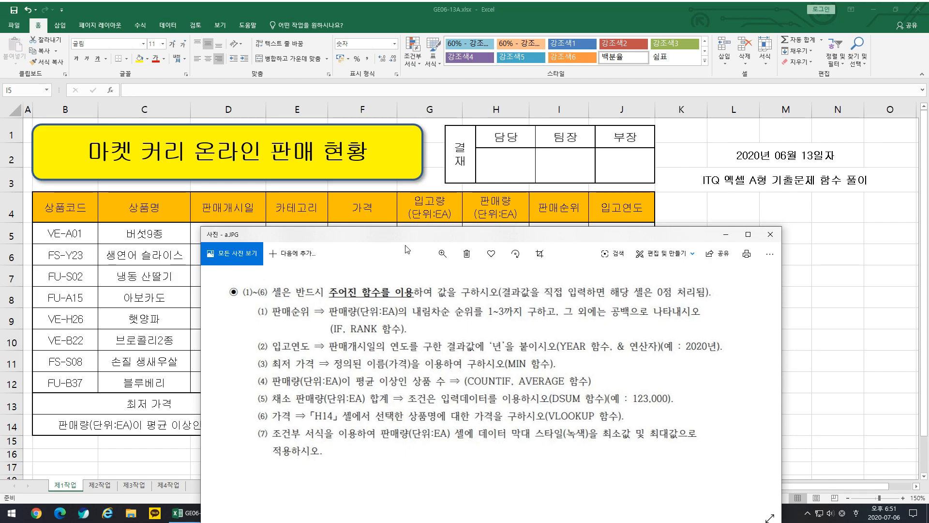
- Dismiss the a.JPG task image and go to the first 판매순위 cell, I5
left_click_drag(414, 238, 928, 283)
key("alt+F4")
left_click(566, 237)
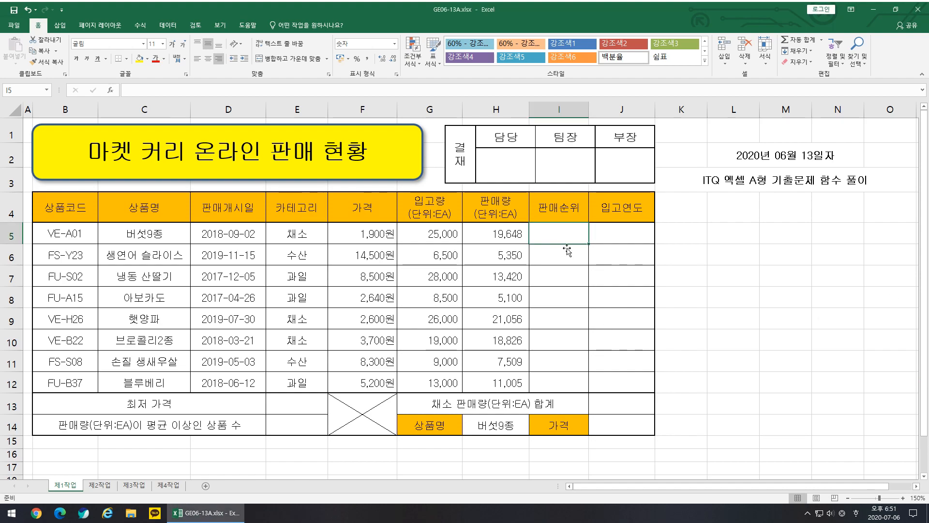
- Examine each product's 판매량 in column H alongside the empty 판매순위 cells I5:I12
key("Down")
key("Down")
key("Down")
key("Down")
key("Down")
key("Down")
key("Down")
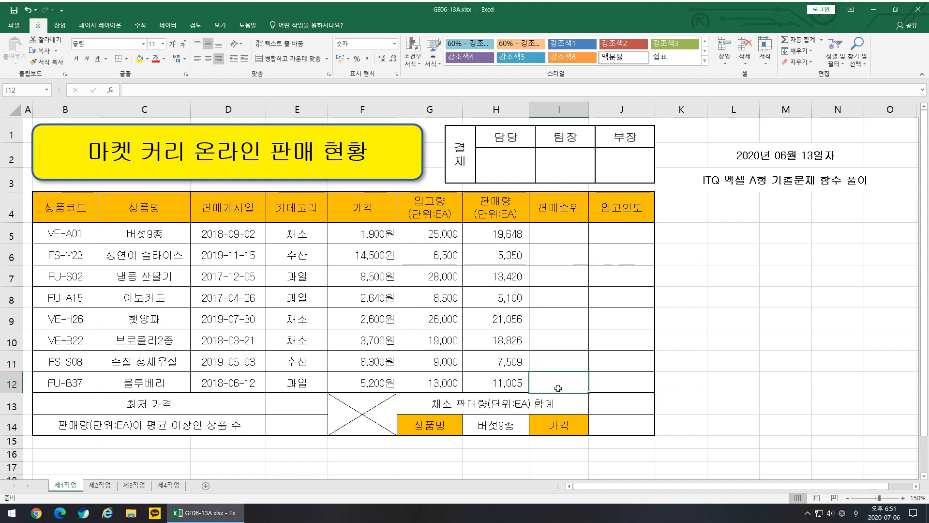
left_click(561, 239)
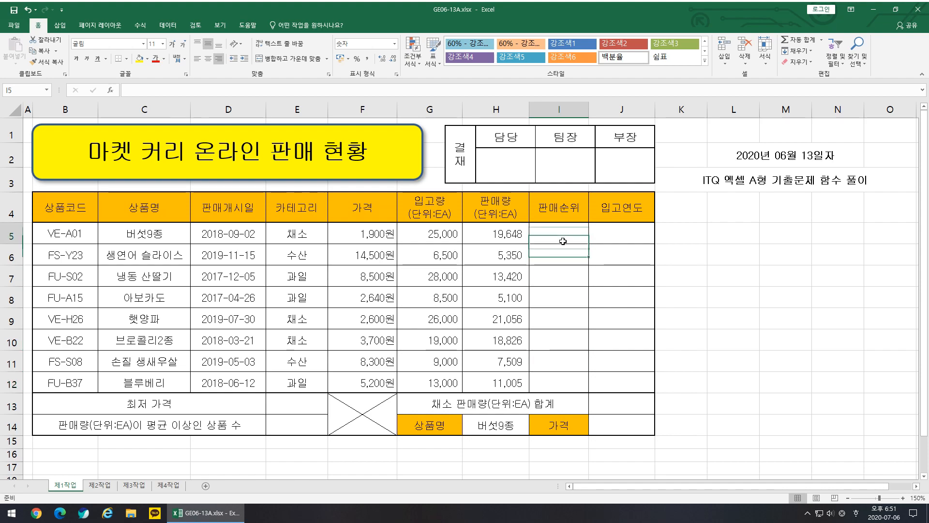
left_click(499, 234)
left_click(565, 240)
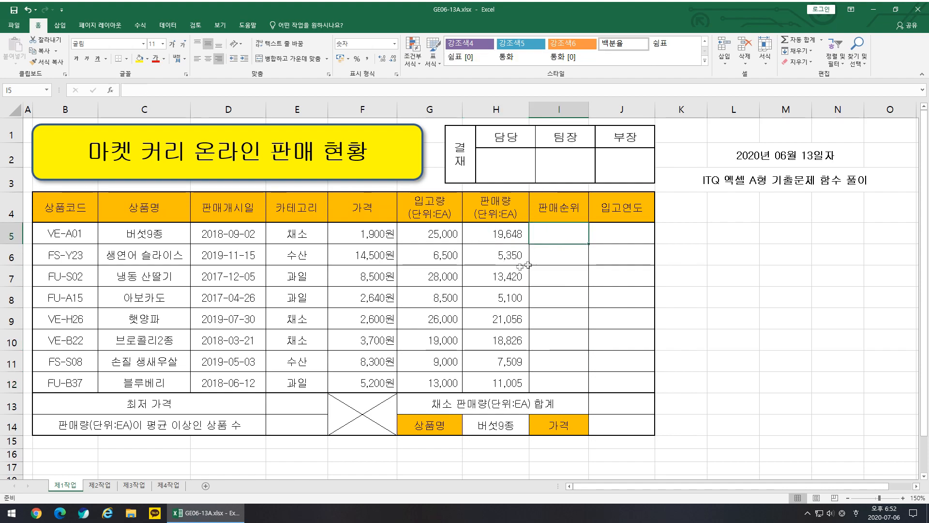
left_click(512, 321)
left_click(547, 322)
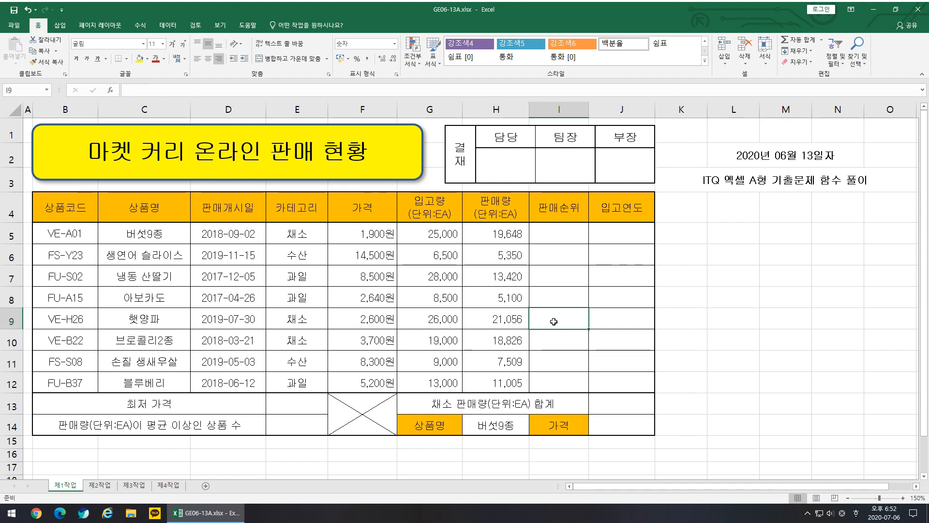
left_click(556, 242)
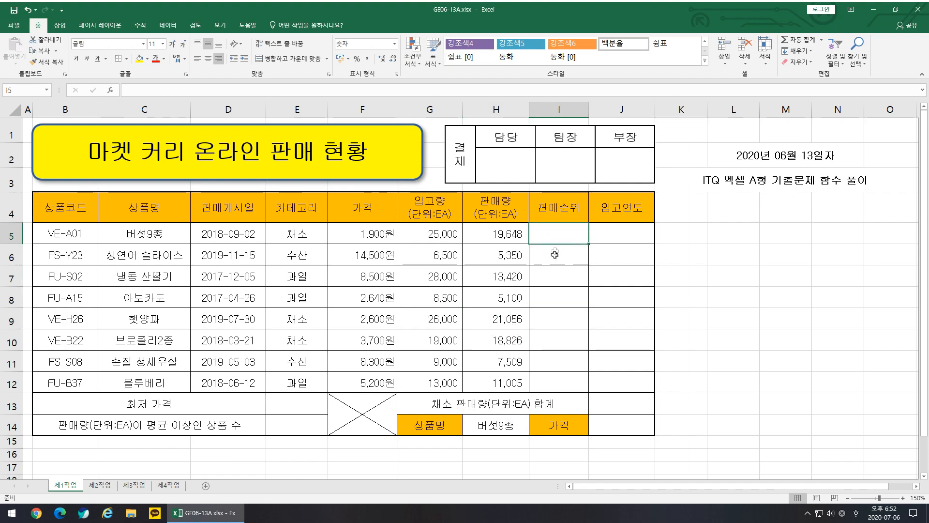
left_click(555, 341)
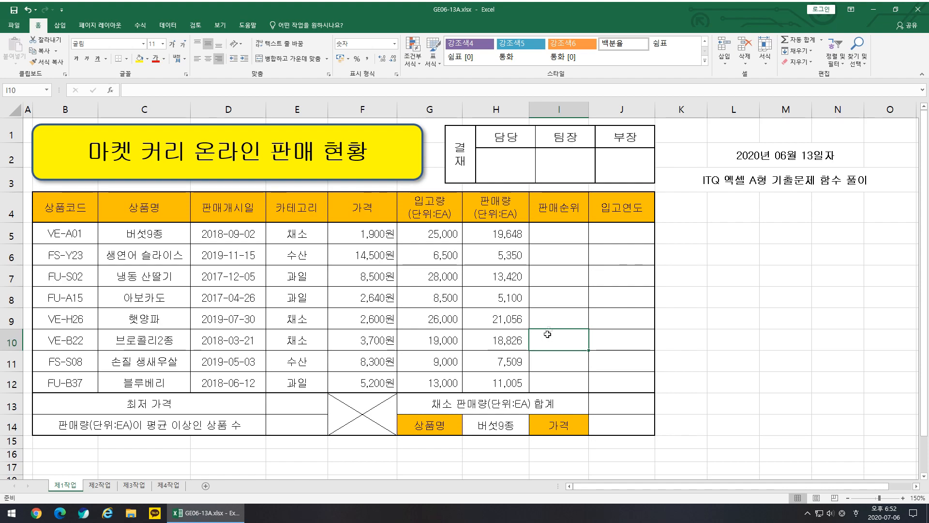
key("Left")
key("Up")
key("Up")
key("Up")
key("Up")
key("Right")
key("Down")
key("Down")
key("Down")
key("Down")
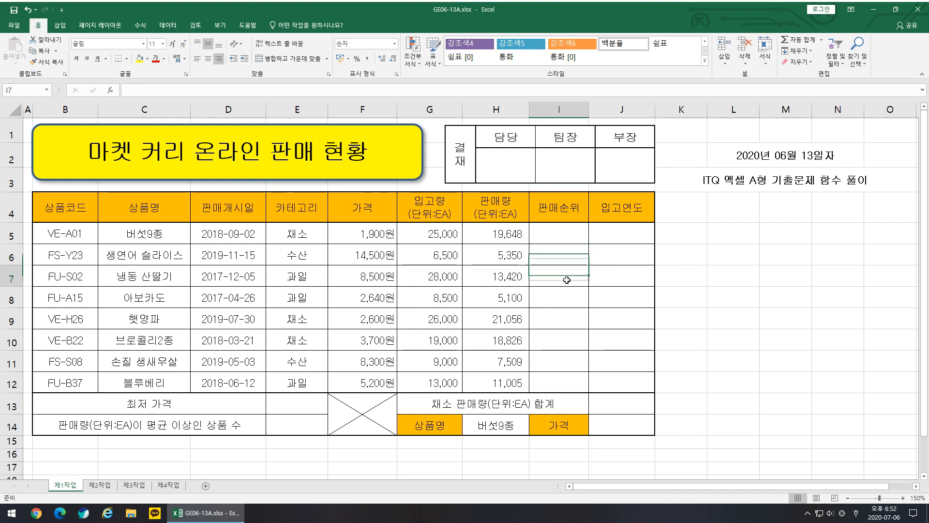
key("Down")
key("Down")
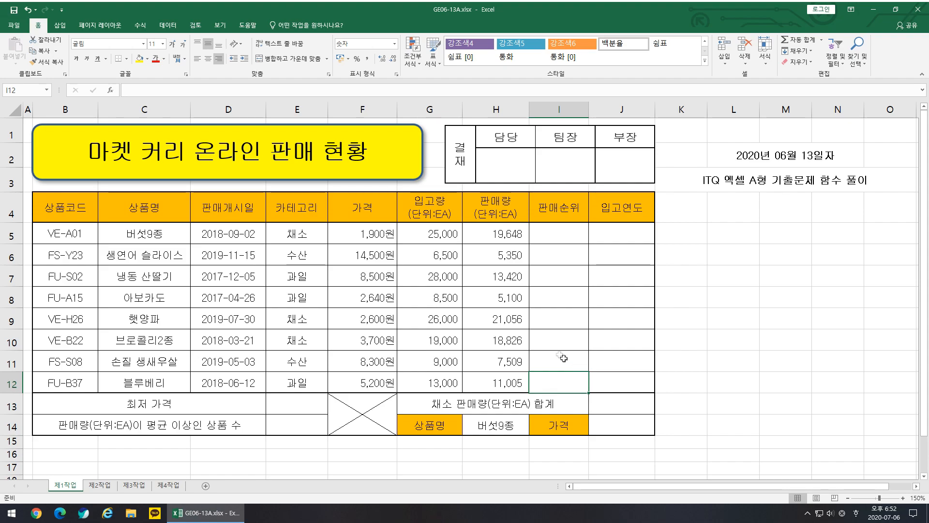
- Switch to the a.JPG task image in Photos to read the 판매순위 requirement, and return to the worksheet
key("alt+Tab")
left_click_drag(690, 184, 267, 232)
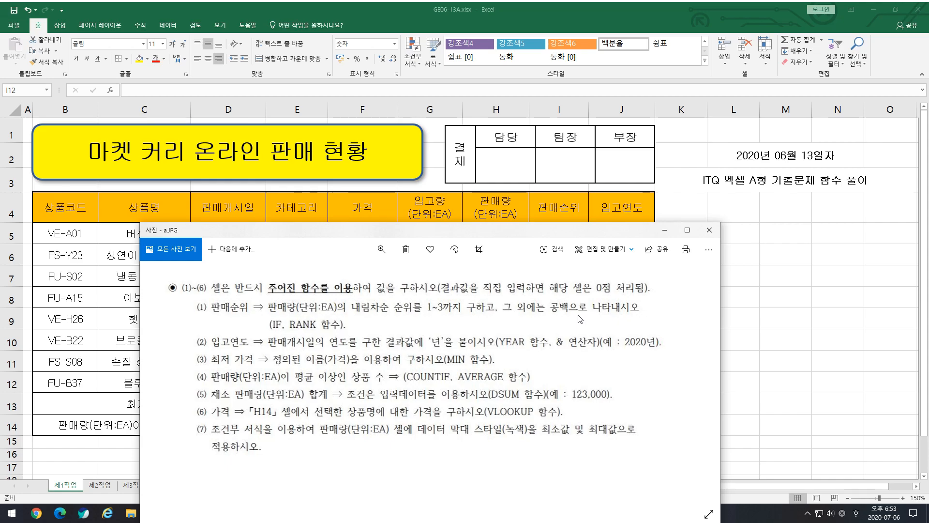
key("alt+F4")
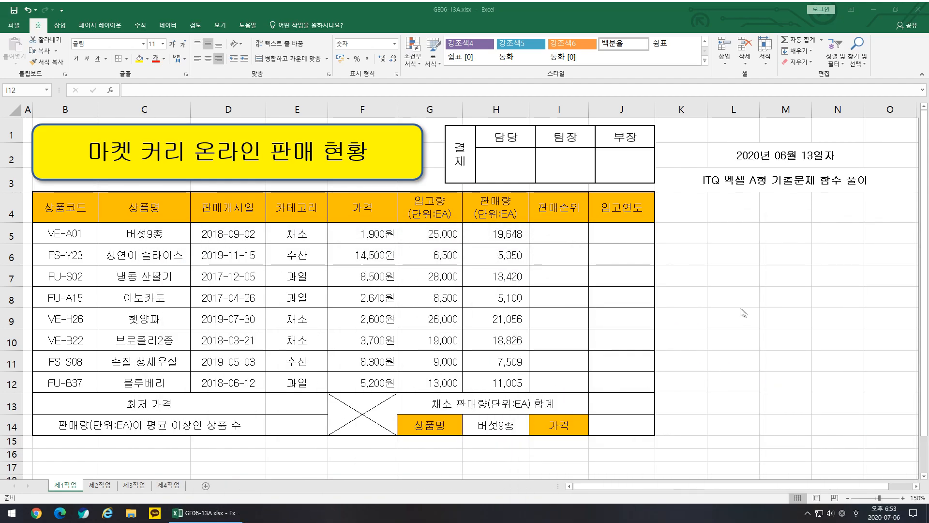
- Enter =RANK(H5,$H$5:$H$12) in I5 and fill it down through I12
left_click(563, 234)
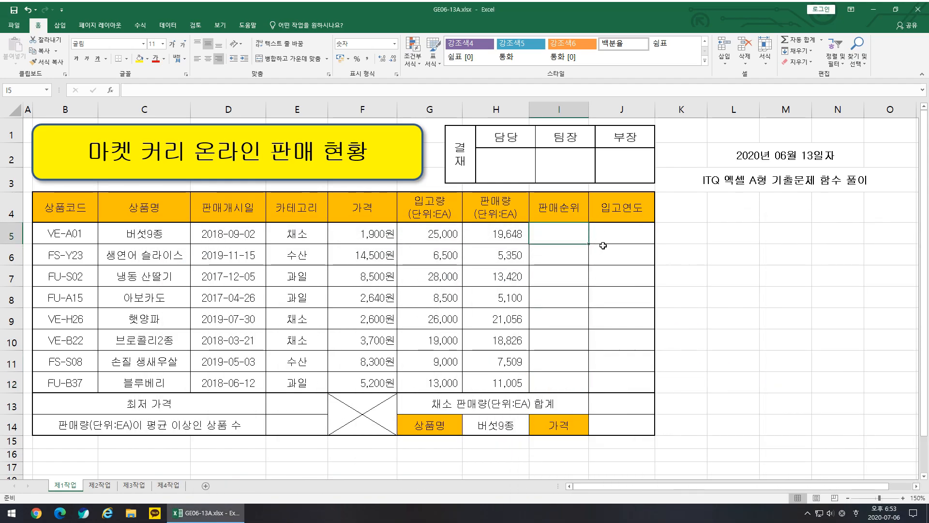
type("=")
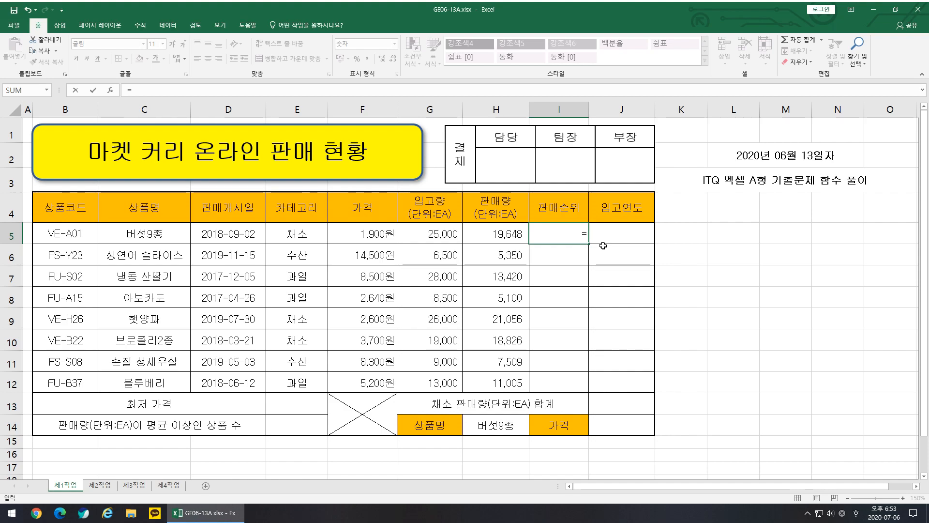
key("Hangul")
type("rank(")
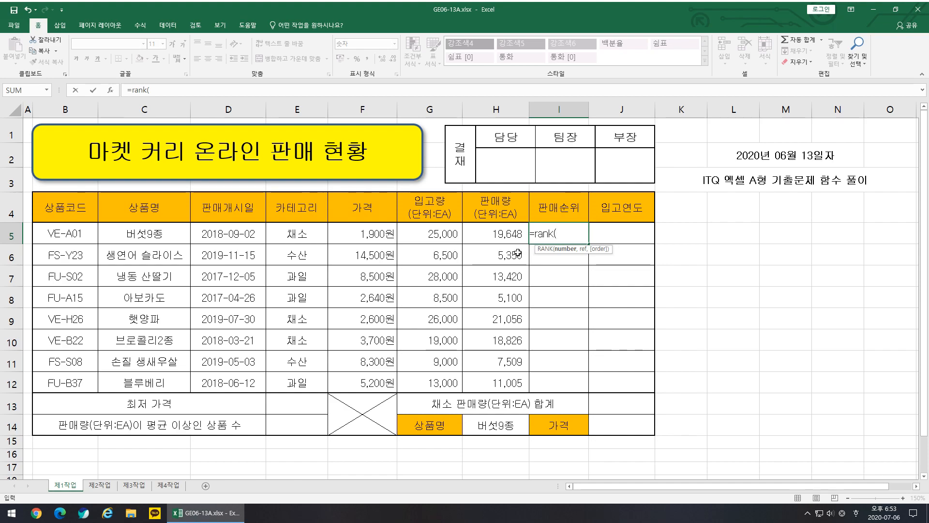
left_click(511, 238)
type(",")
left_click_drag(510, 236, 517, 383)
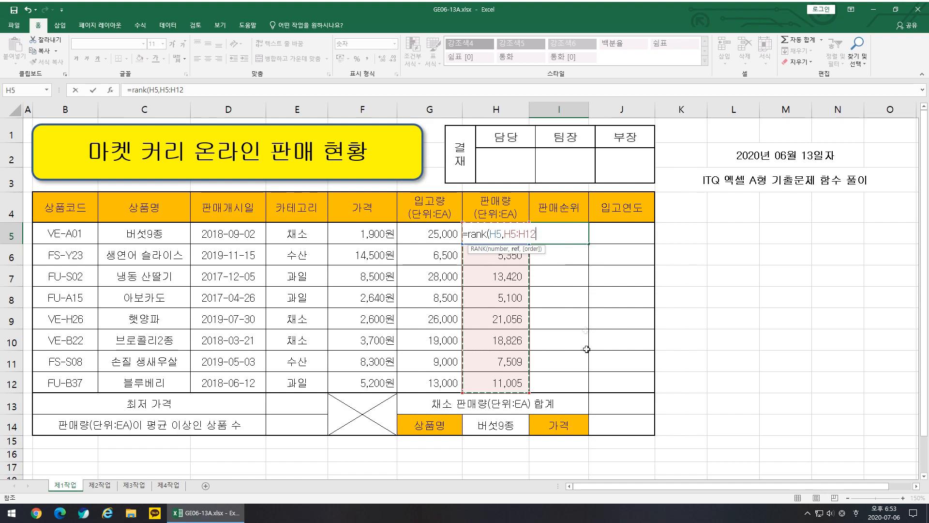
key("F4")
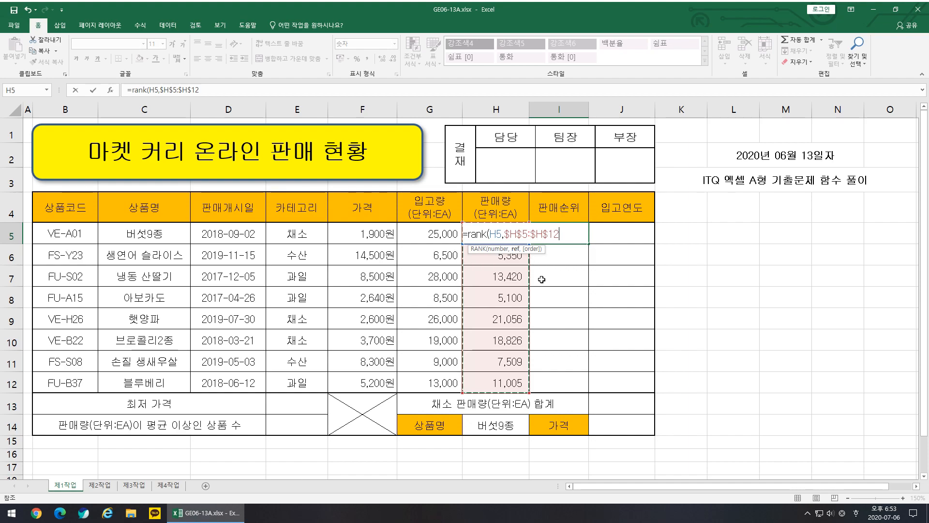
type(")")
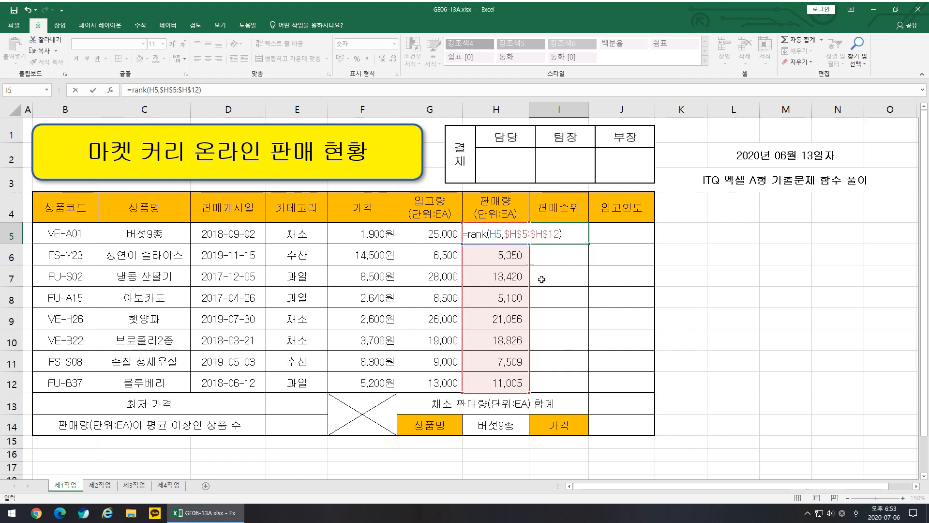
key("ctrl+Return")
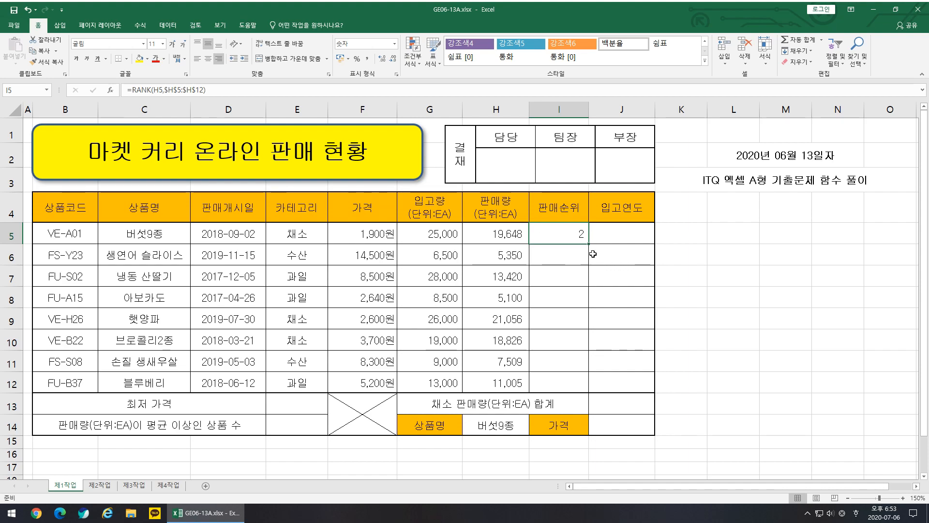
left_click_drag(592, 249, 591, 393)
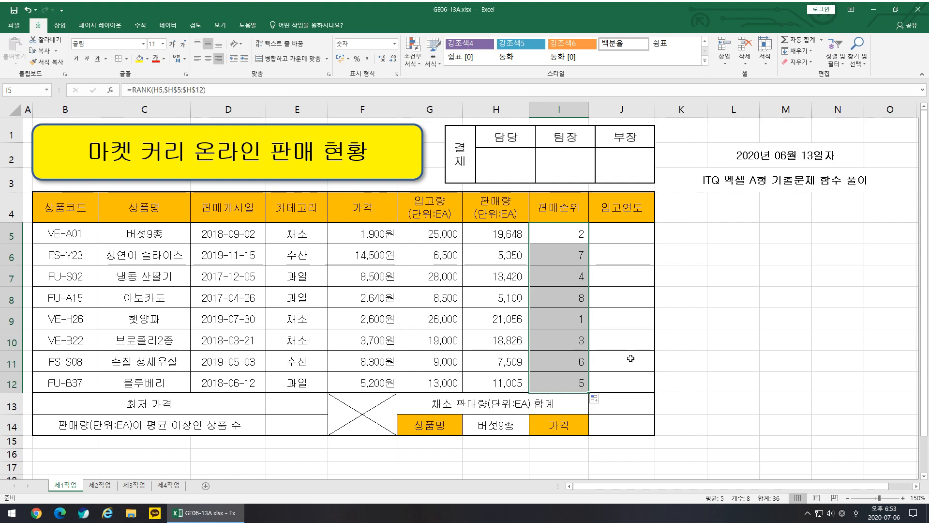
- Wrap the RANK formula in I5 in an IF function with the logical test RANK(H5,$H$5:$H$12)<=3
left_click(560, 232)
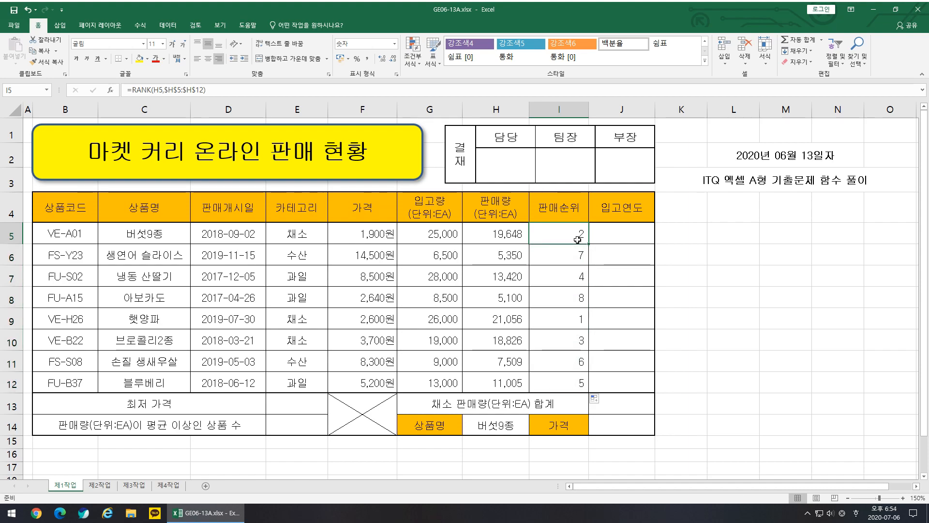
left_click(136, 100)
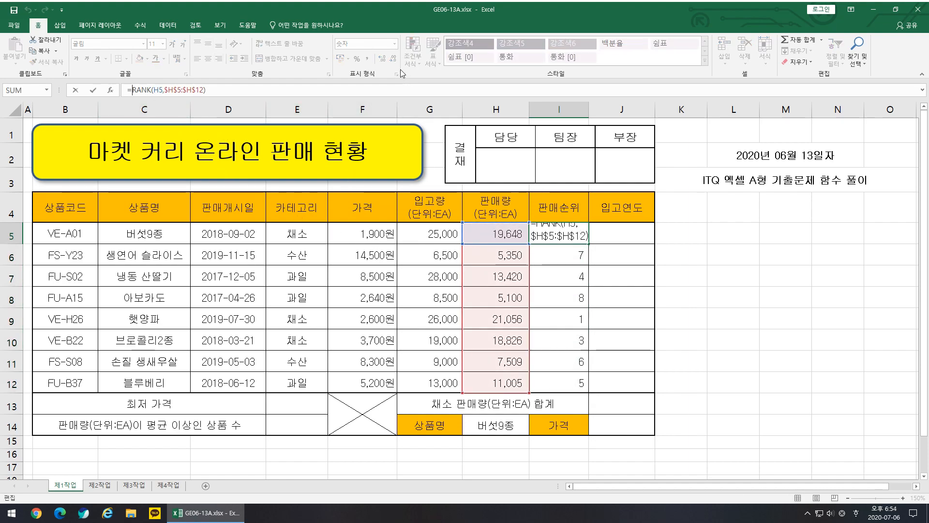
type("if")
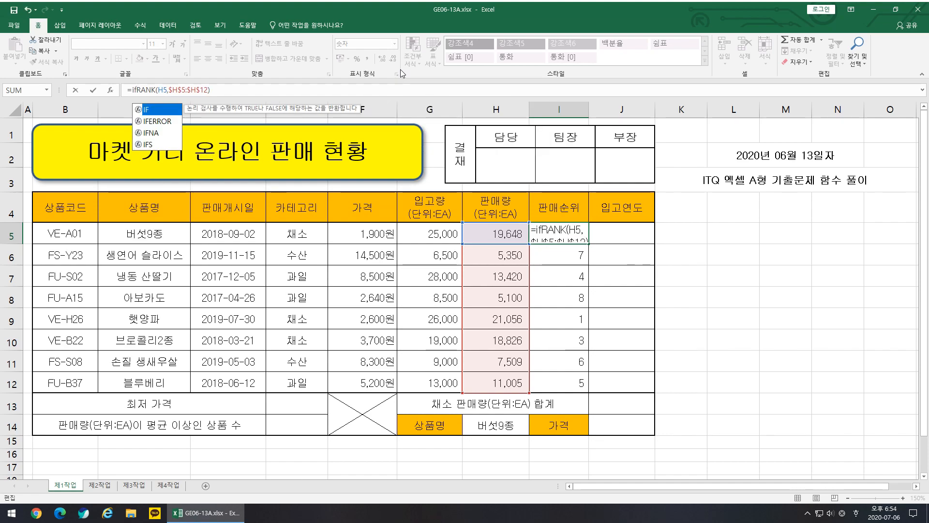
type("(")
left_click_drag(139, 92, 214, 91)
left_click(227, 92)
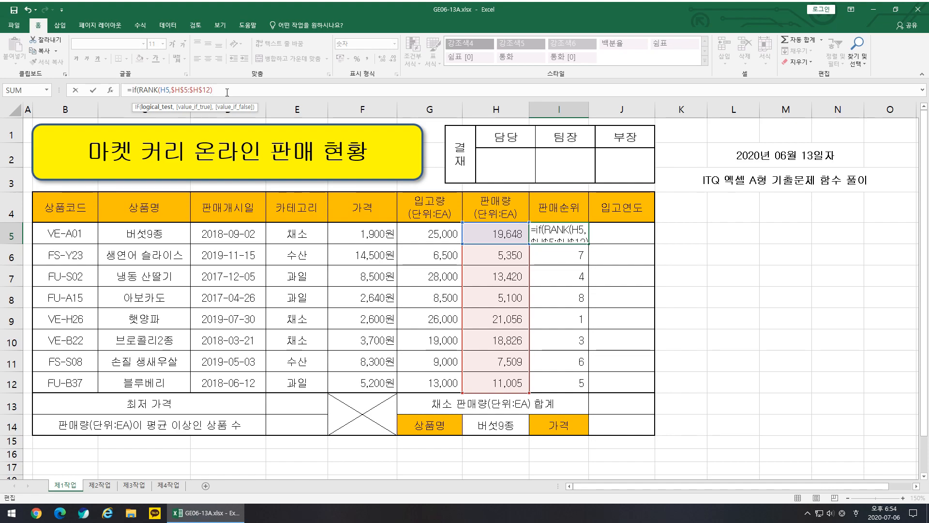
type("<=3")
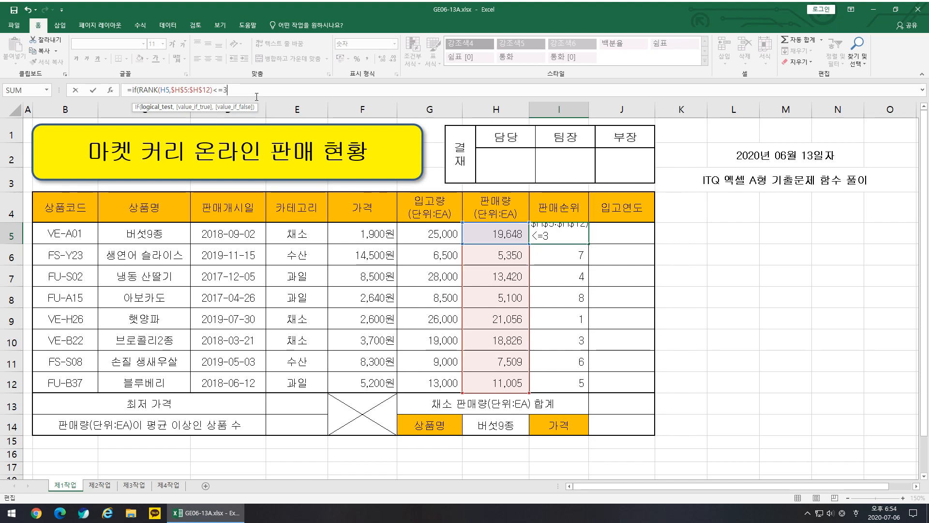
type(",")
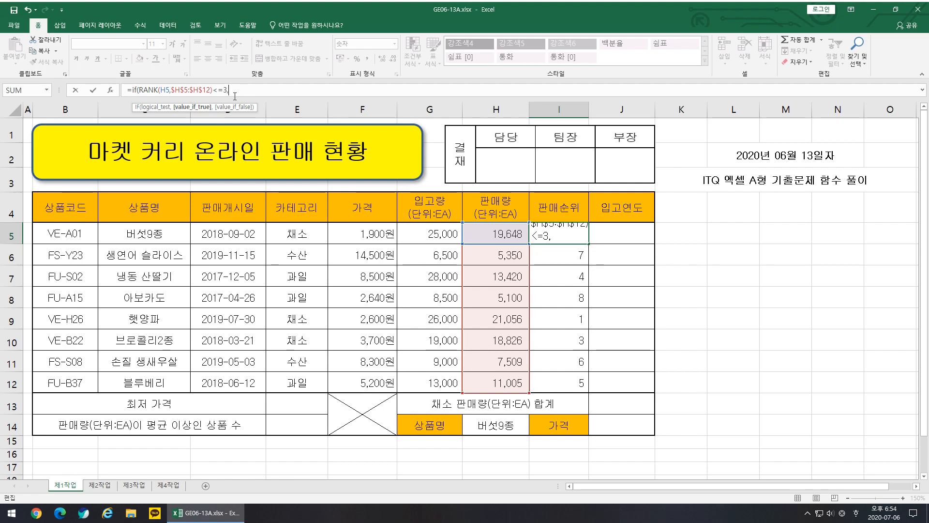
- Copy the RANK(H5,$H$5:$H$12) expression into the IF function as its value if true
left_click_drag(213, 92, 143, 95)
key("ctrl+c")
key("End")
key("ctrl+v")
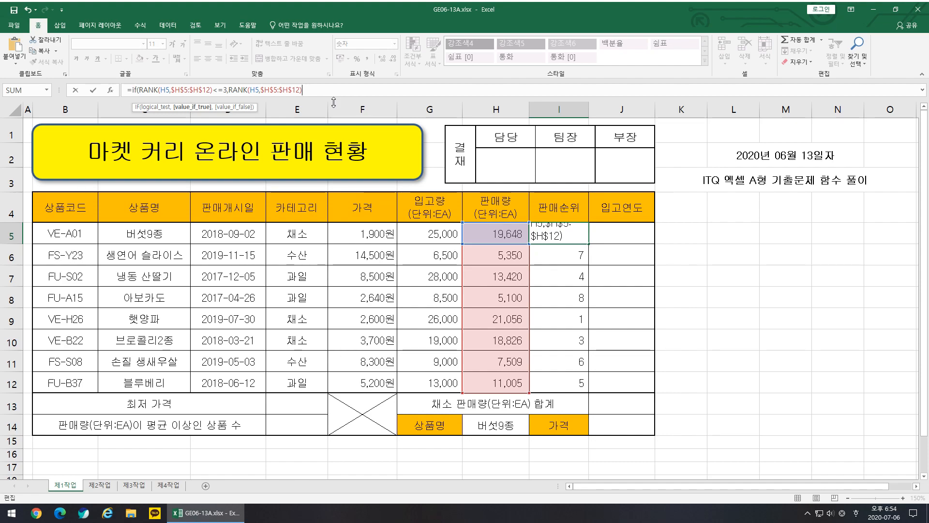
left_click_drag(150, 93, 232, 97)
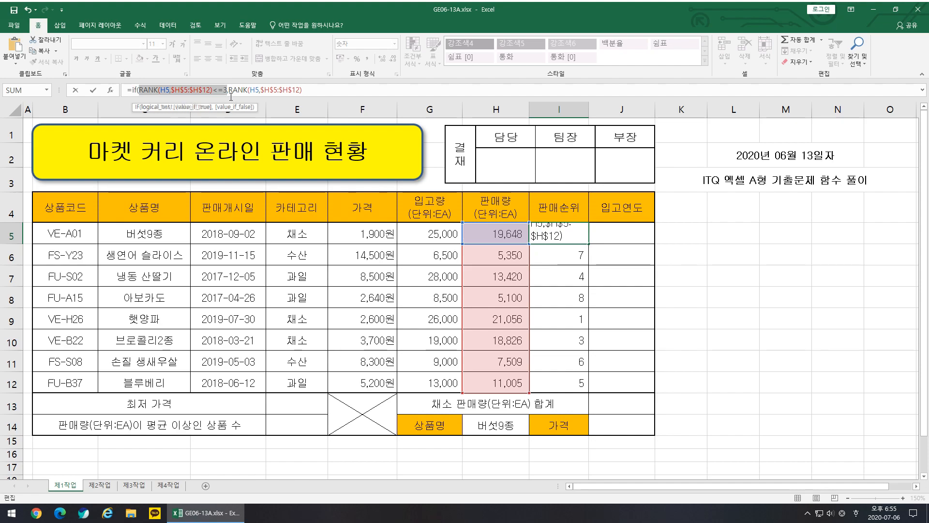
left_click(212, 93)
double_click(200, 94)
left_click_drag(229, 92, 303, 92)
- Complete the IF formula in I5 with "" as the value if false and fill it down through I12
left_click(305, 91)
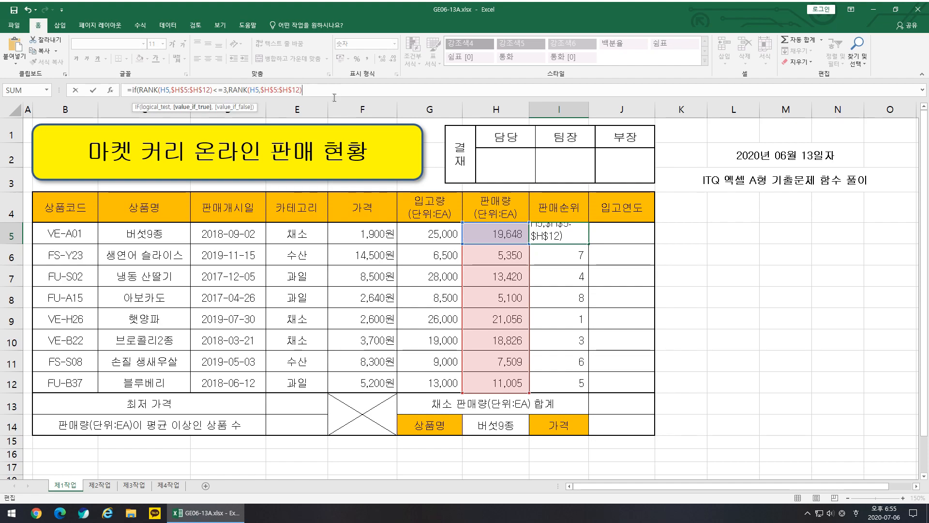
type(",")
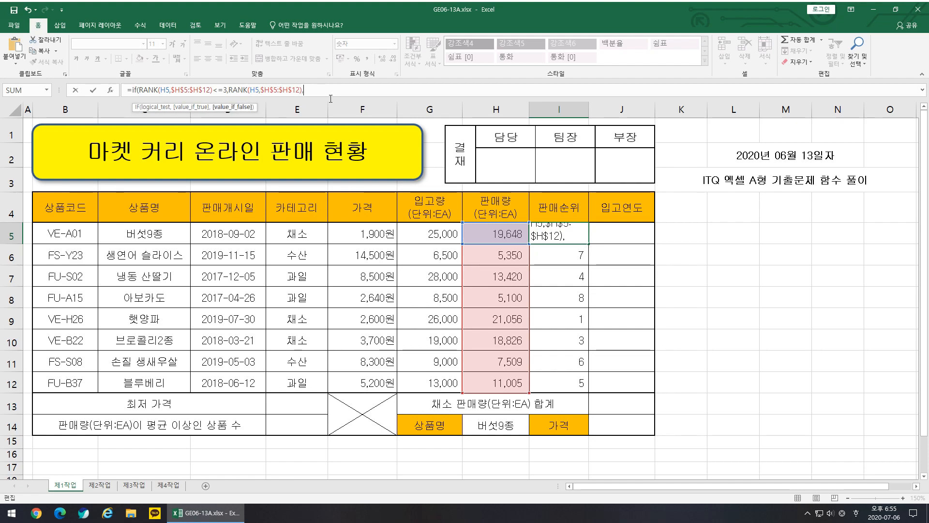
type("\"\")")
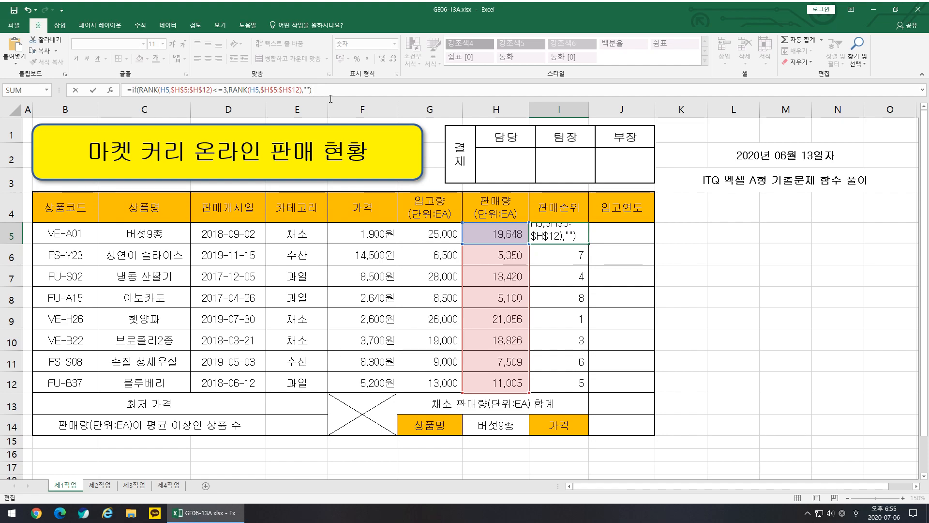
key("ctrl+Return")
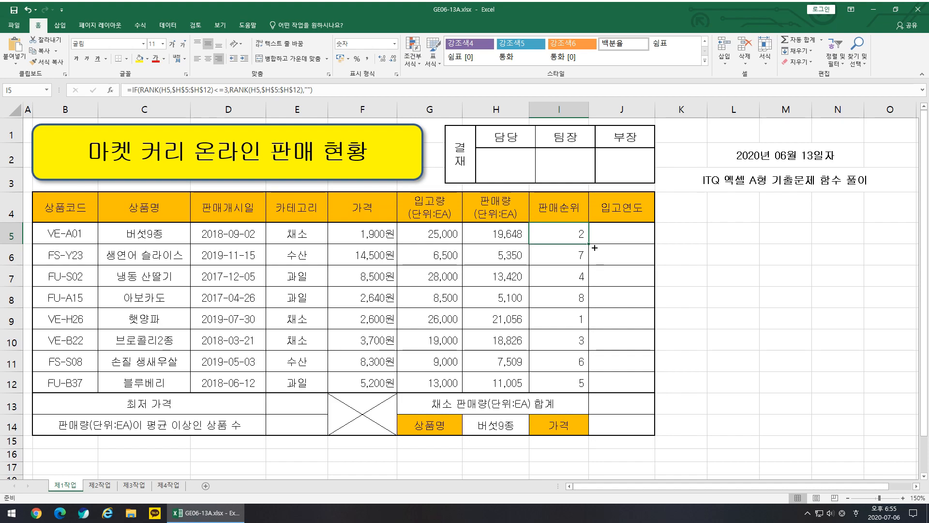
left_click_drag(590, 245, 593, 392)
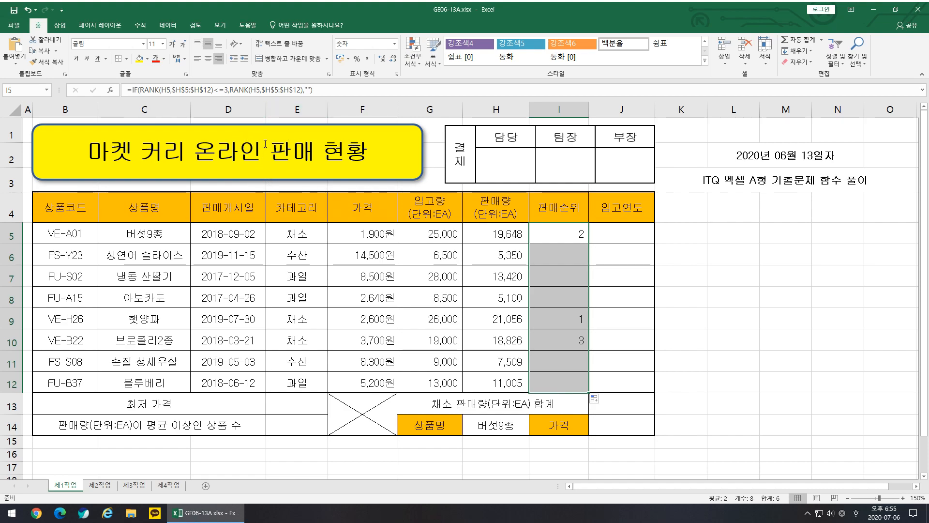
left_click_drag(144, 94, 306, 95)
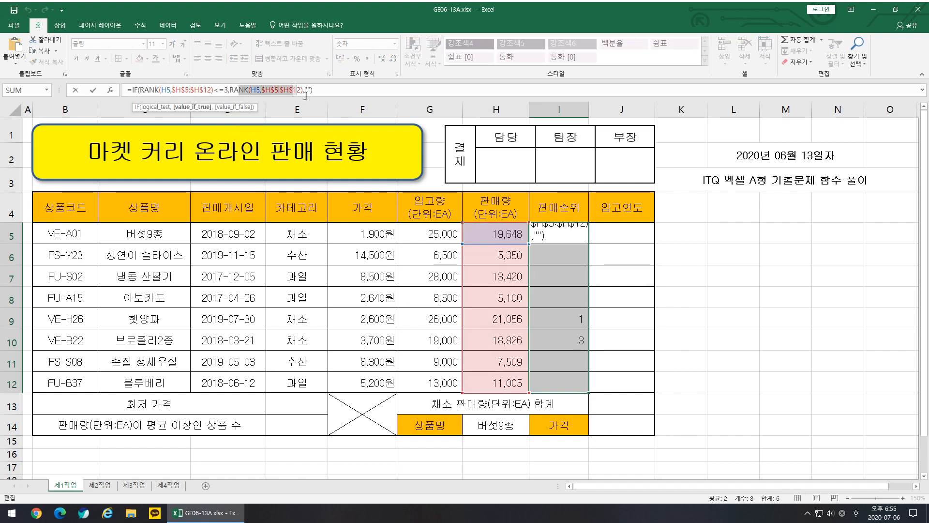
left_click(297, 92)
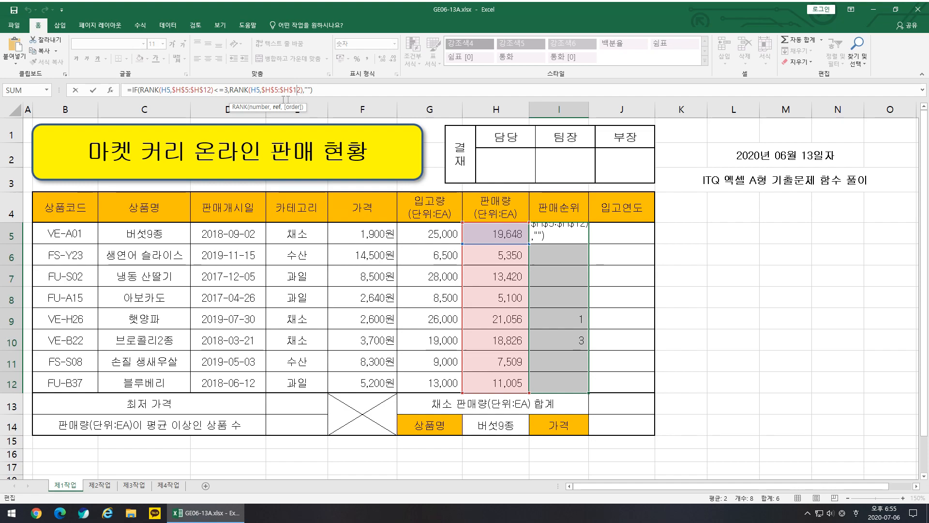
left_click_drag(214, 92, 143, 98)
left_click_drag(228, 92, 146, 96)
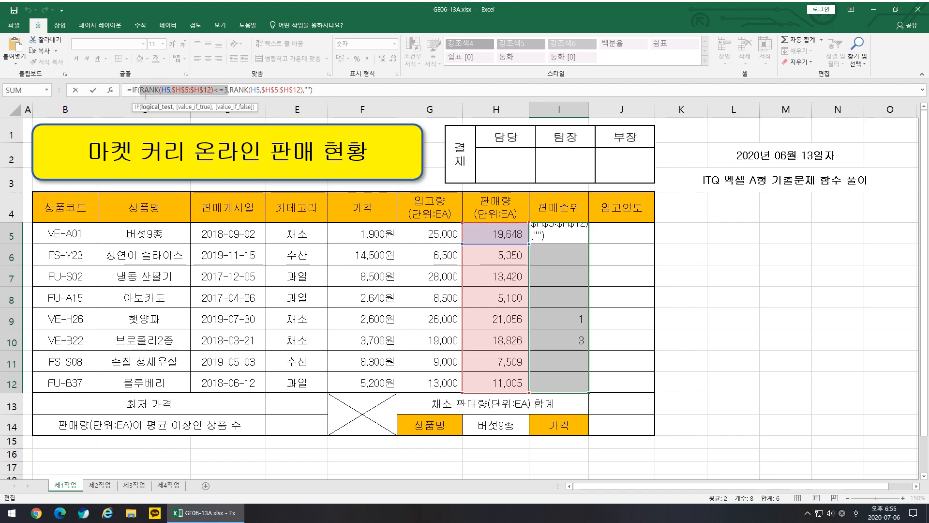
- Review the arguments of the IF formula in I5 and copy its RANK(H5,$H$5:$H$12) expression
left_click(140, 93)
left_click_drag(141, 94, 305, 98)
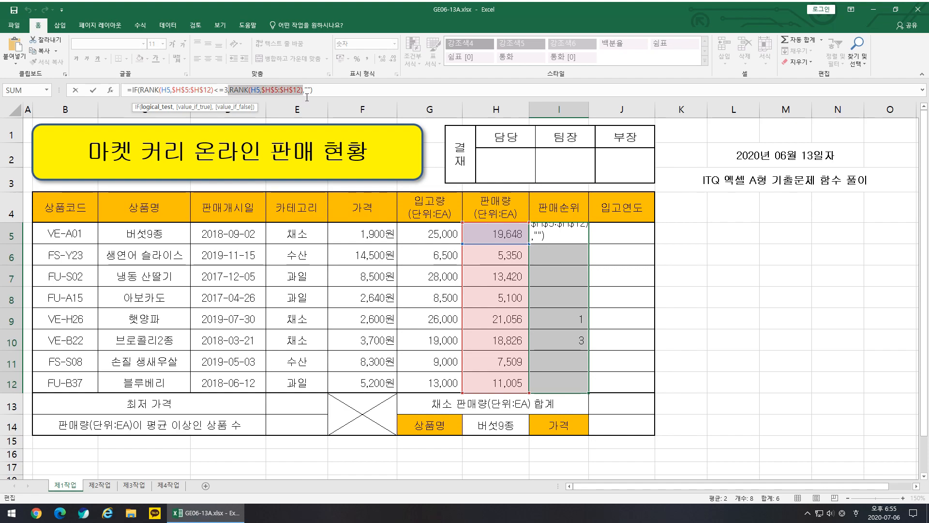
left_click(251, 97)
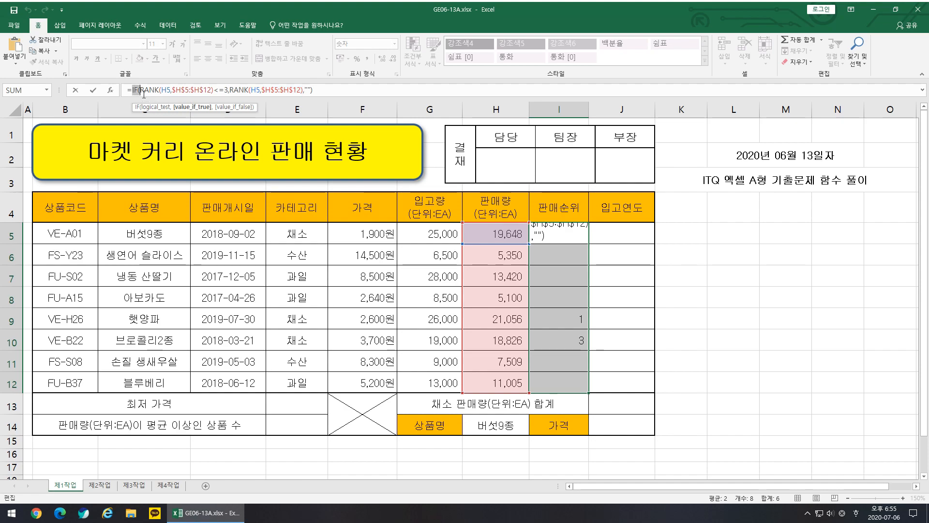
left_click_drag(230, 92, 306, 95)
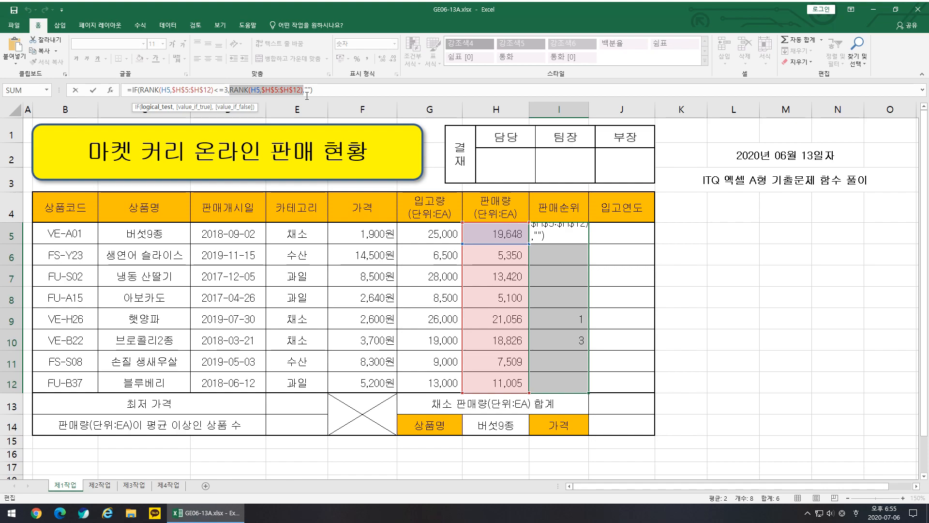
left_click(307, 96)
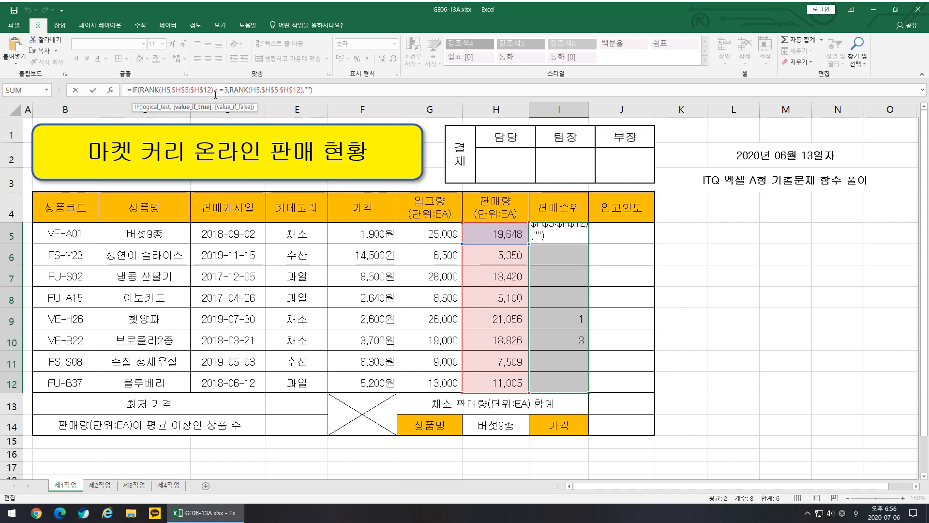
left_click_drag(212, 92, 139, 92)
left_click_drag(229, 92, 300, 92)
key("ctrl+c")
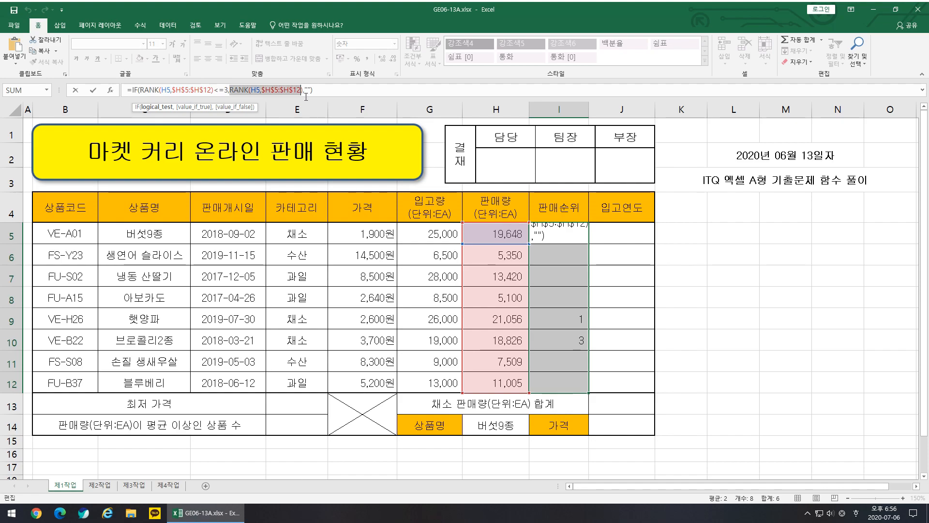
left_click(315, 92)
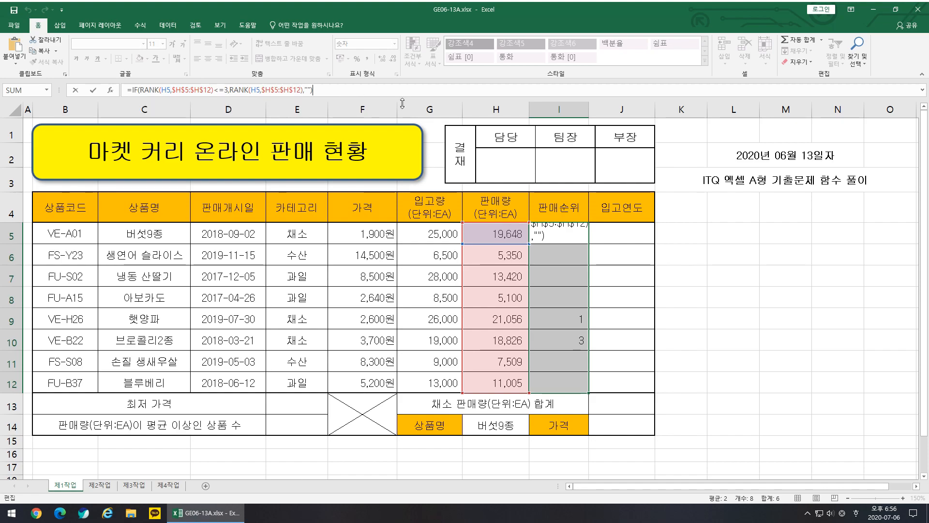
key("ctrl+Return")
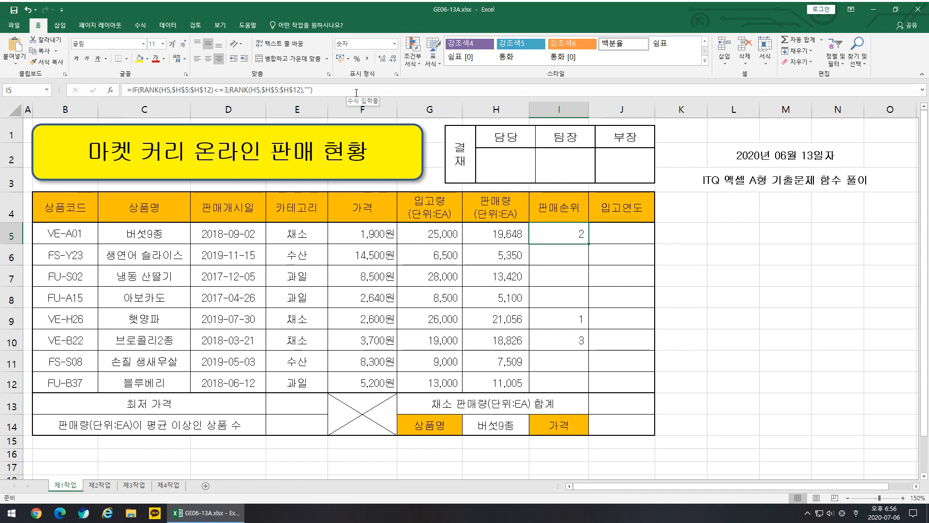
- Start an alternative nested IF formula in K5 that returns 1 when RANK(H5,$H$5:$H$12)=1, reusing the copied RANK expression
left_click(691, 235)
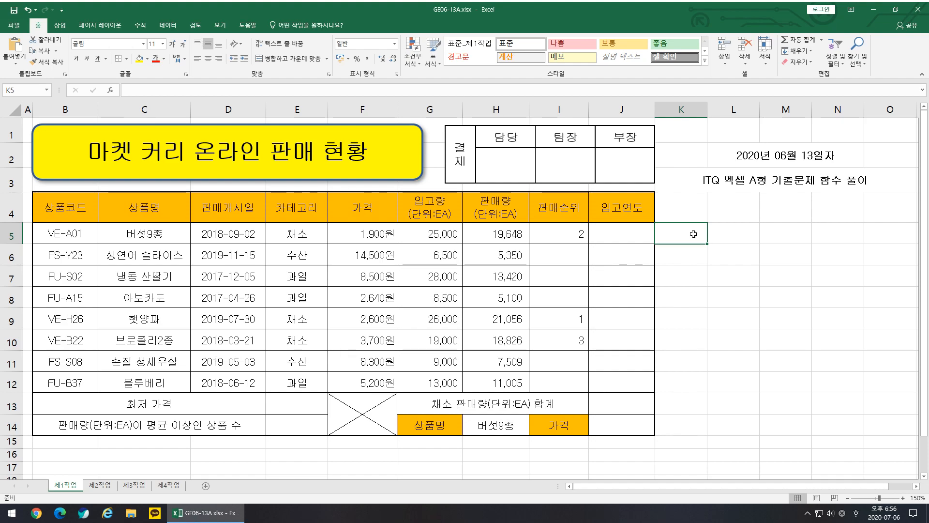
type("=if")
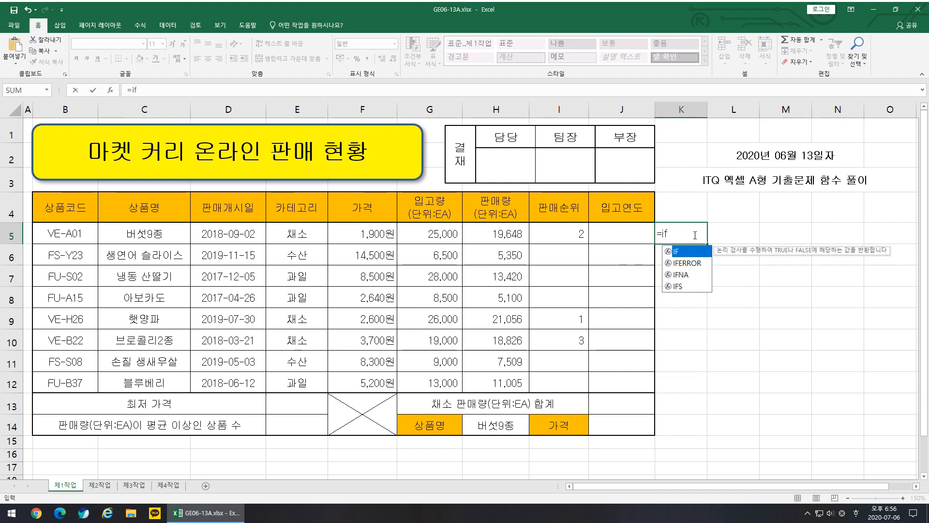
type("(")
key("ctrl+v")
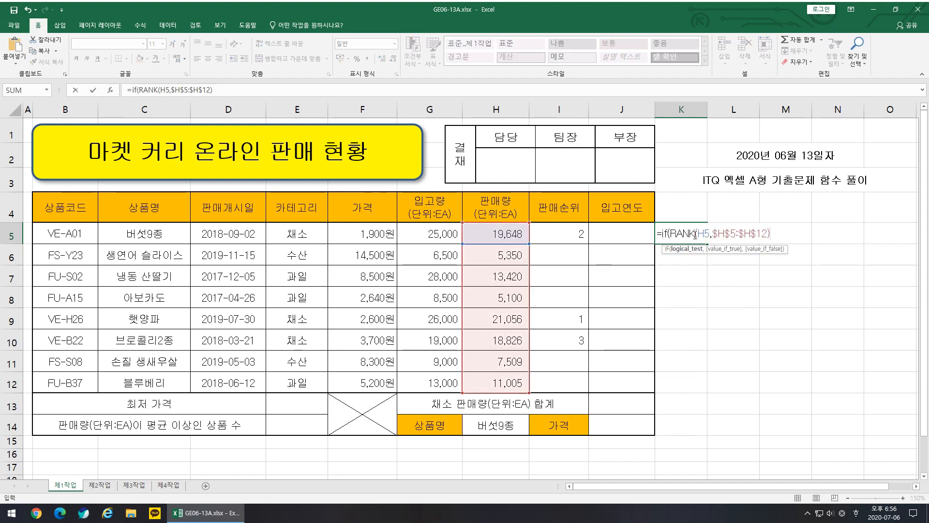
type(",")
key("BackSpace")
type("=1,")
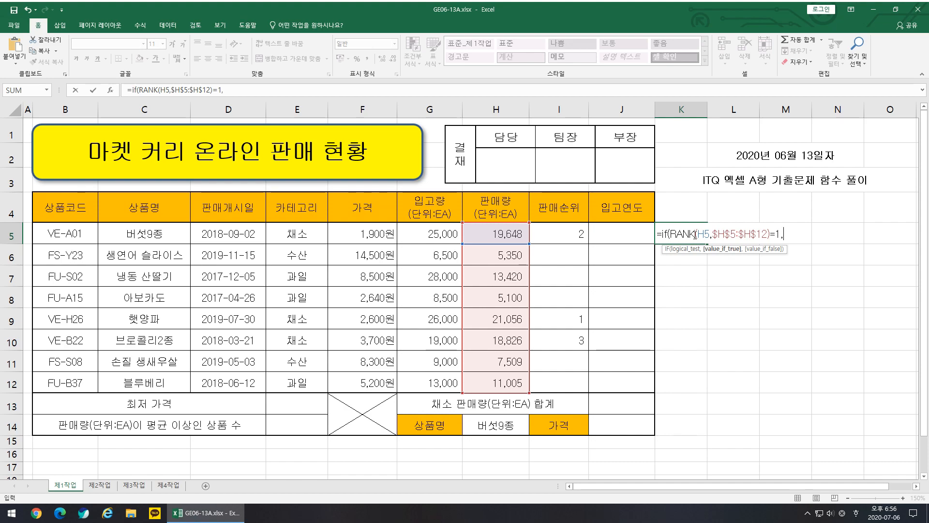
type("1,")
- Copy the IF(RANK(H5,$H$5:$H$12) portion into the value-if-false argument in K5 and make it return 2 for rank 2
left_click_drag(770, 235, 662, 235)
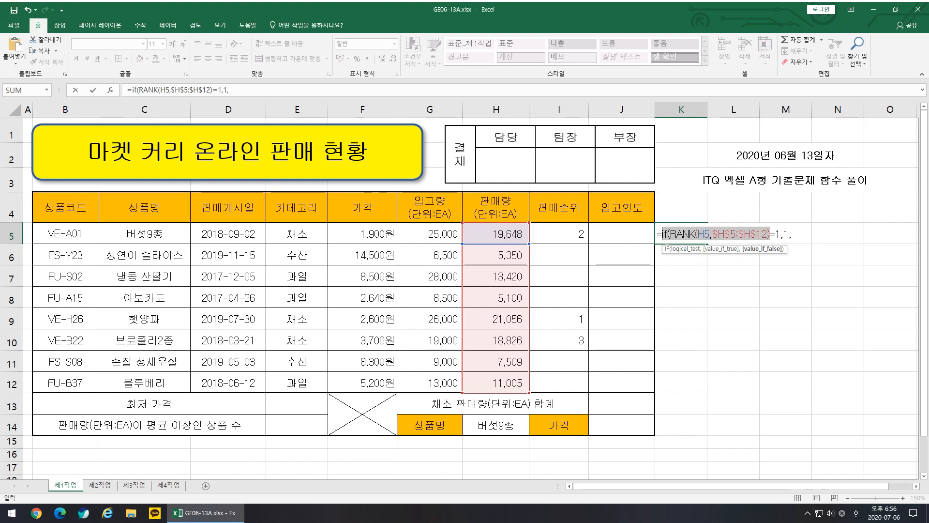
key("ctrl+c")
key("End")
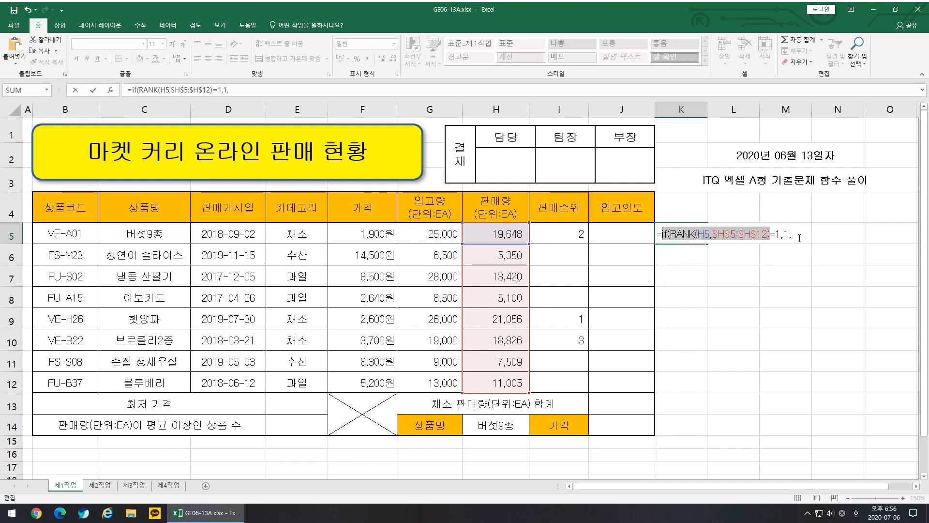
key("ctrl+v")
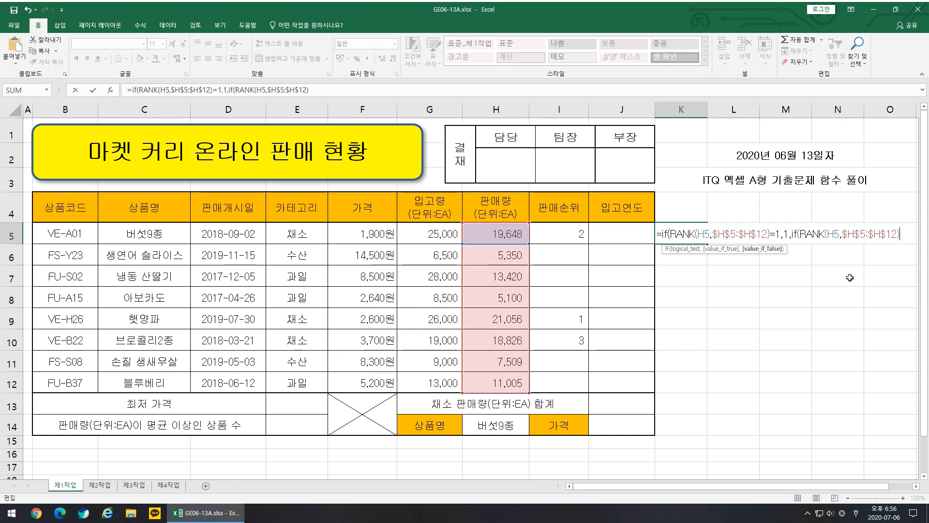
type("=")
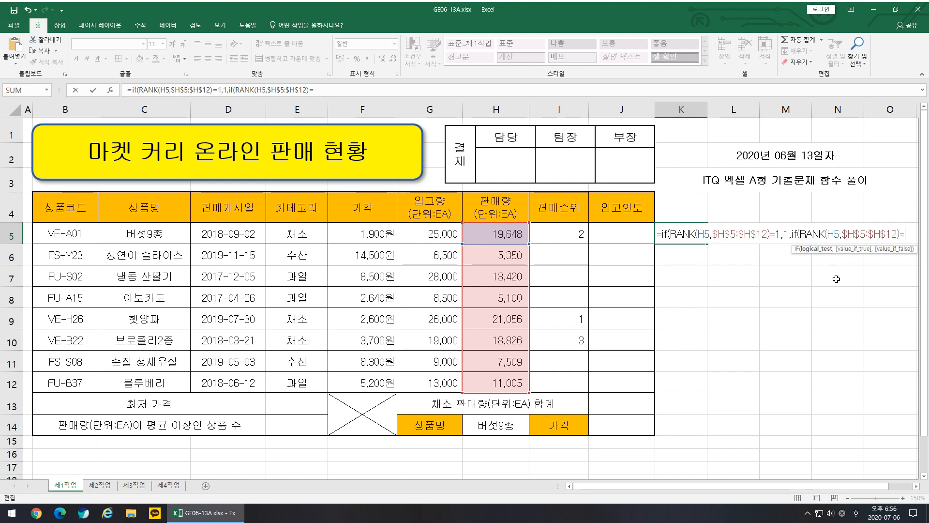
type("2,2")
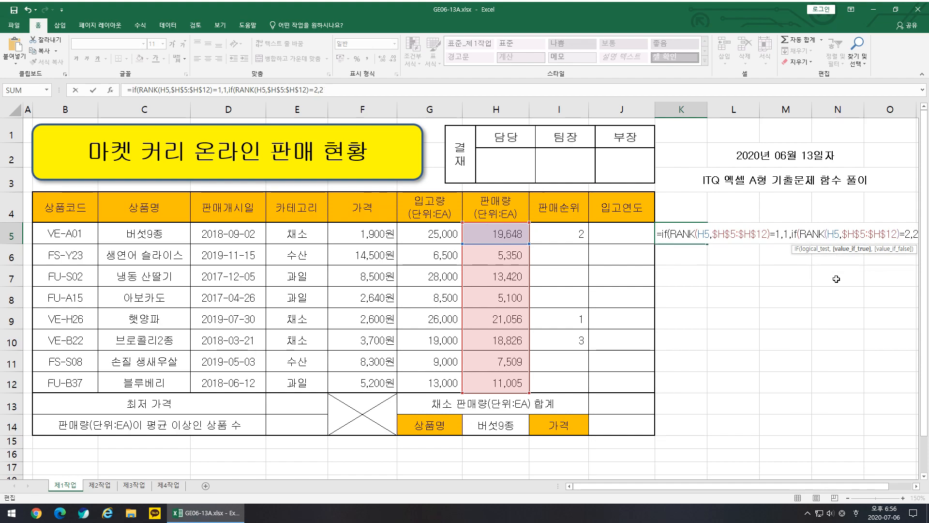
- Complete the K5 formula with a third nested IF returning 3 for rank 3, otherwise "", and fill it down through K12
type(",")
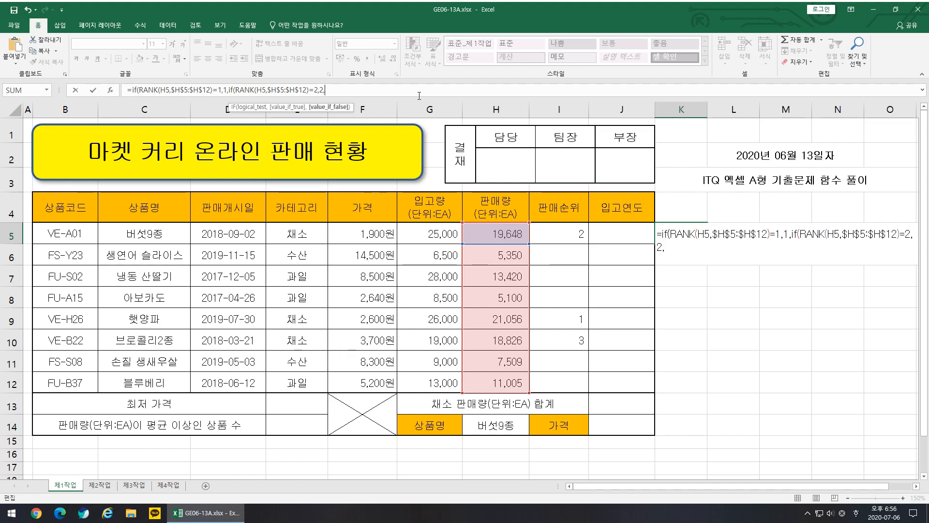
key("ctrl+v")
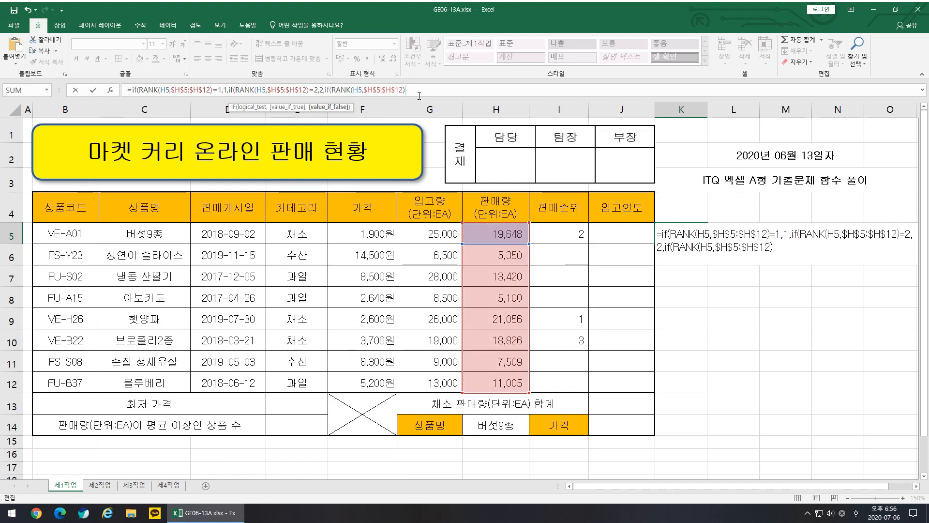
type("=")
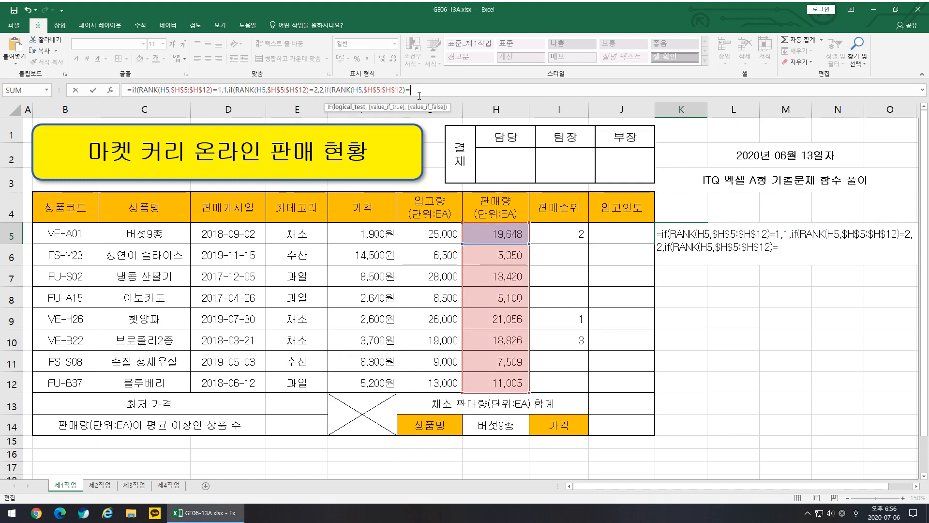
type("3,3,\"\"))")
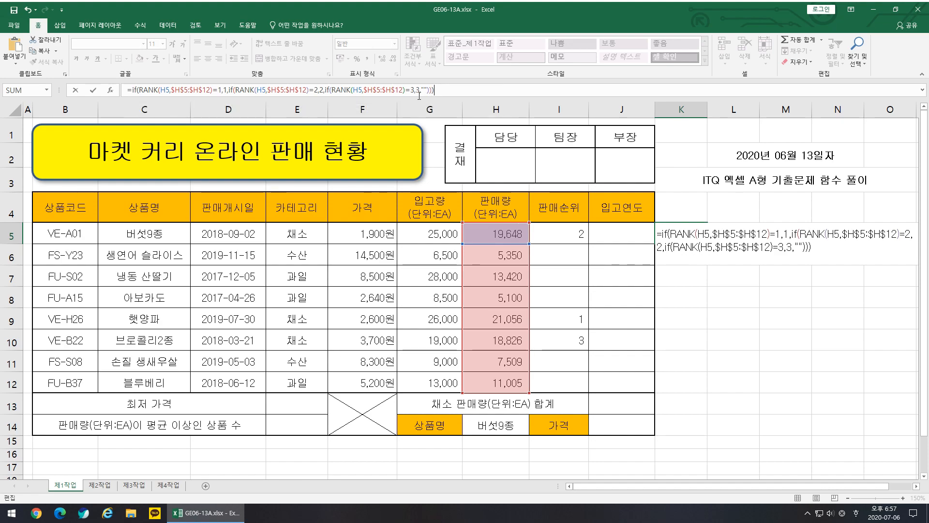
key("ctrl+Return")
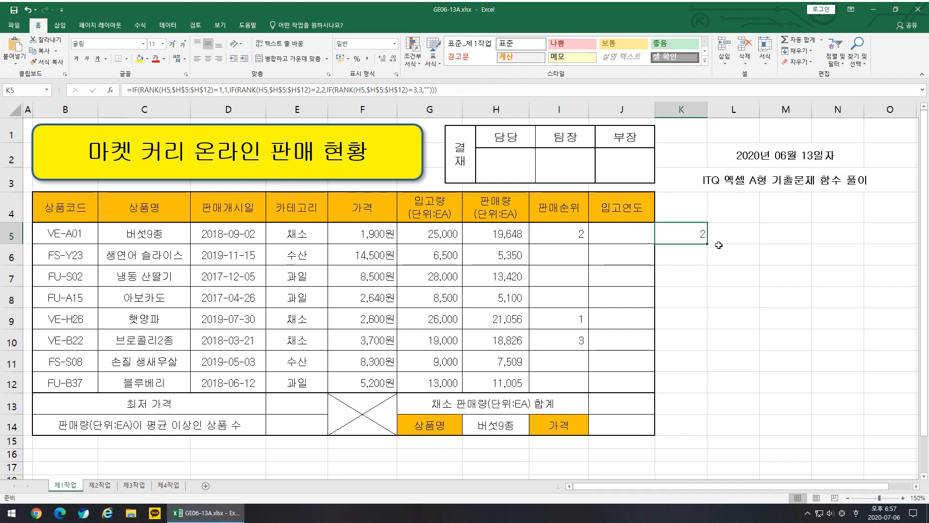
left_click_drag(707, 244, 697, 385)
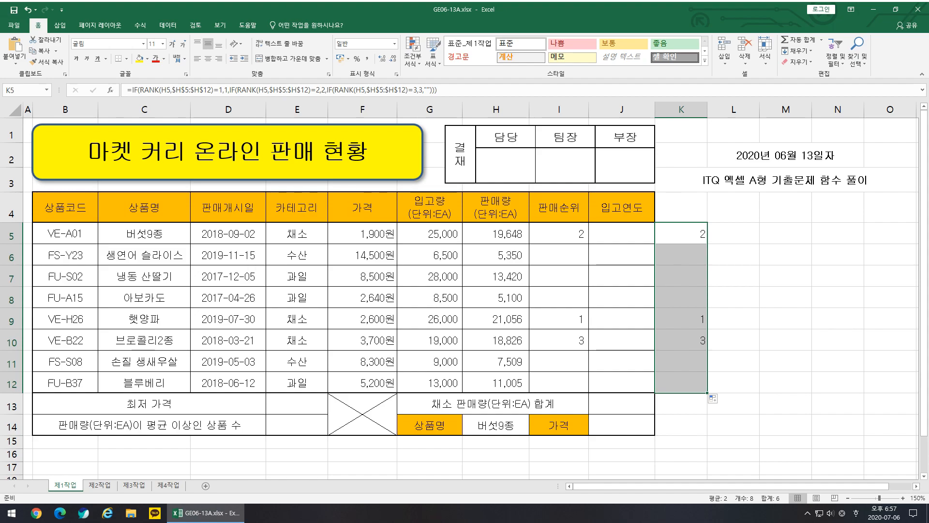
- Review the function task instructions in the a.JPG image and compare the nested IF formula in K5 with the formula in I5
key("alt+Tab")
left_click_drag(449, 269, 470, 288)
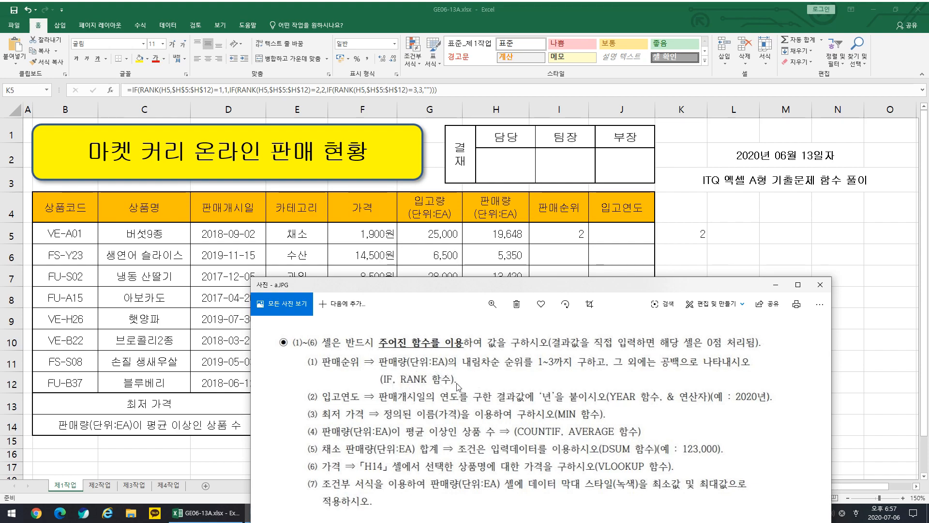
left_click_drag(685, 291, 743, 377)
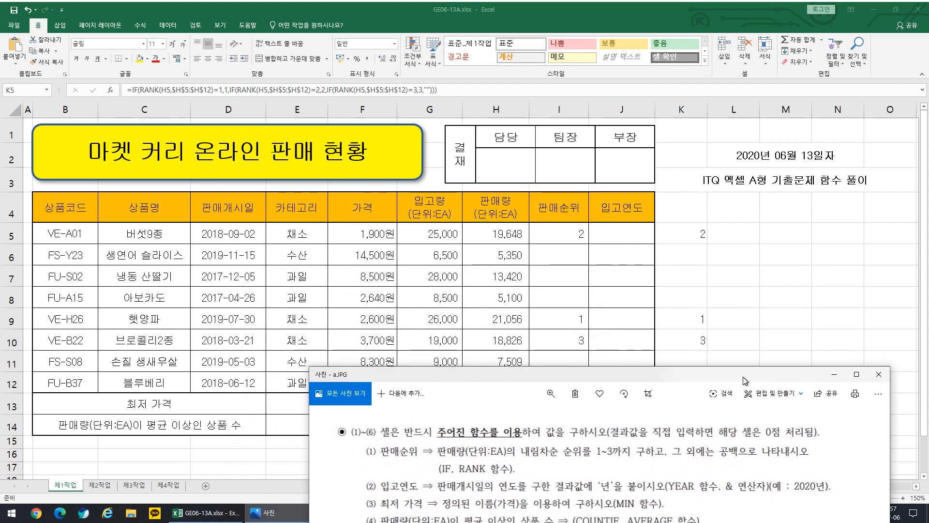
left_click(683, 236)
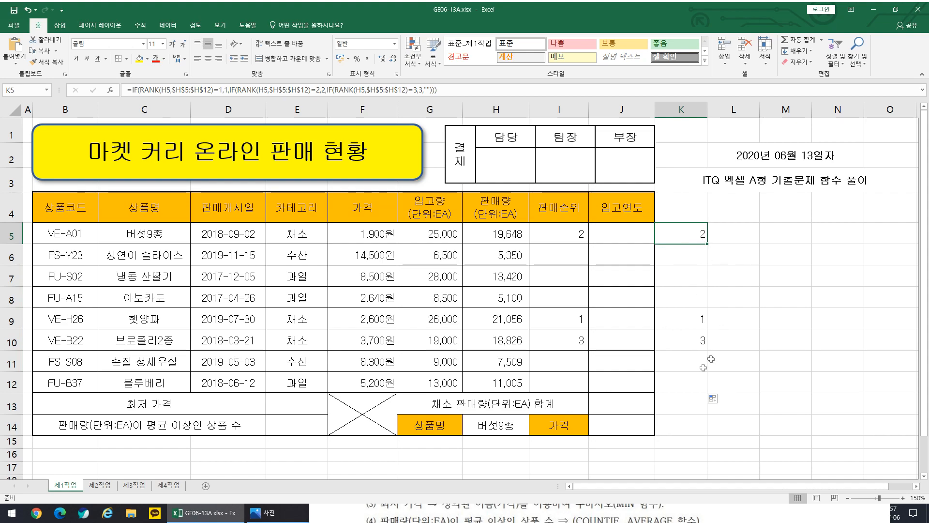
left_click_drag(697, 251, 685, 236)
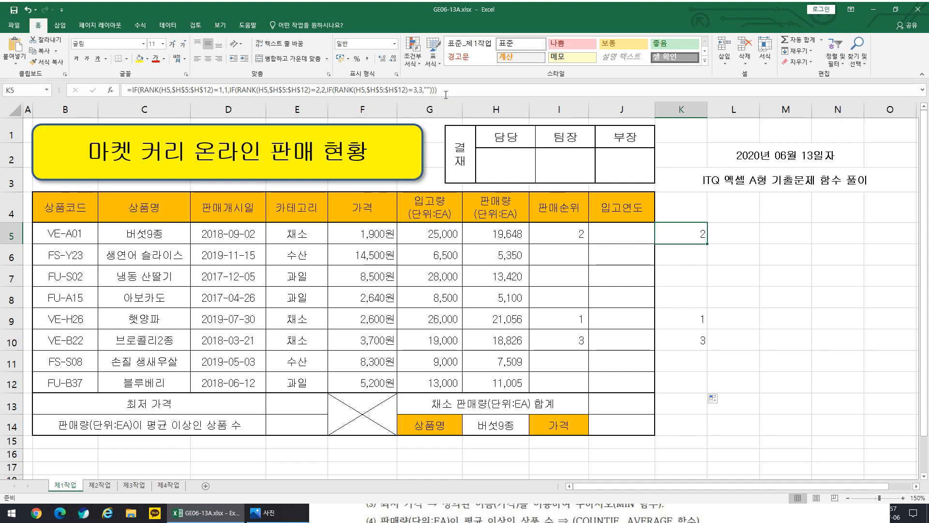
left_click(573, 237)
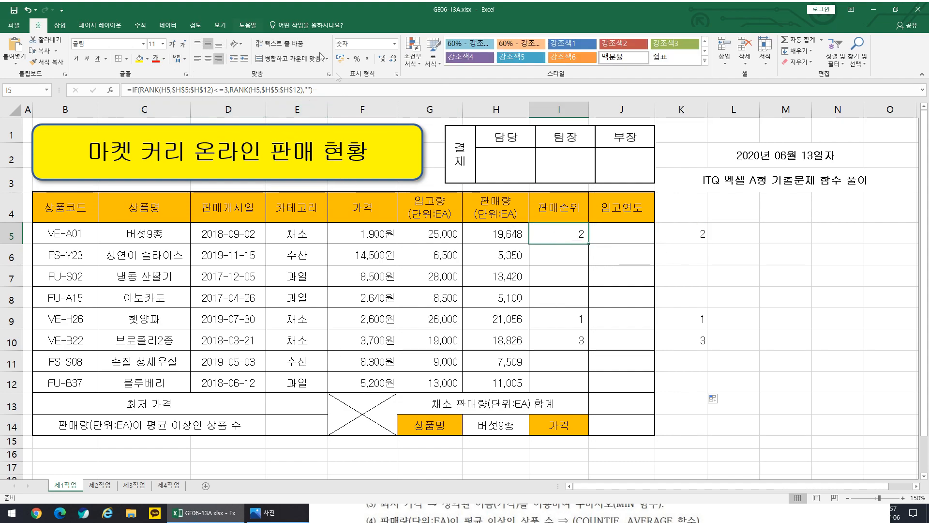
left_click(685, 238)
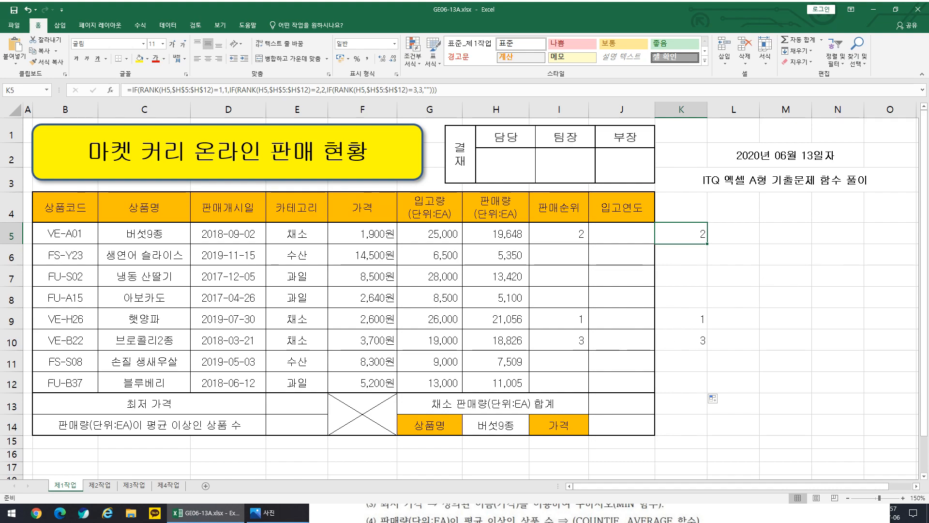
left_click(269, 513)
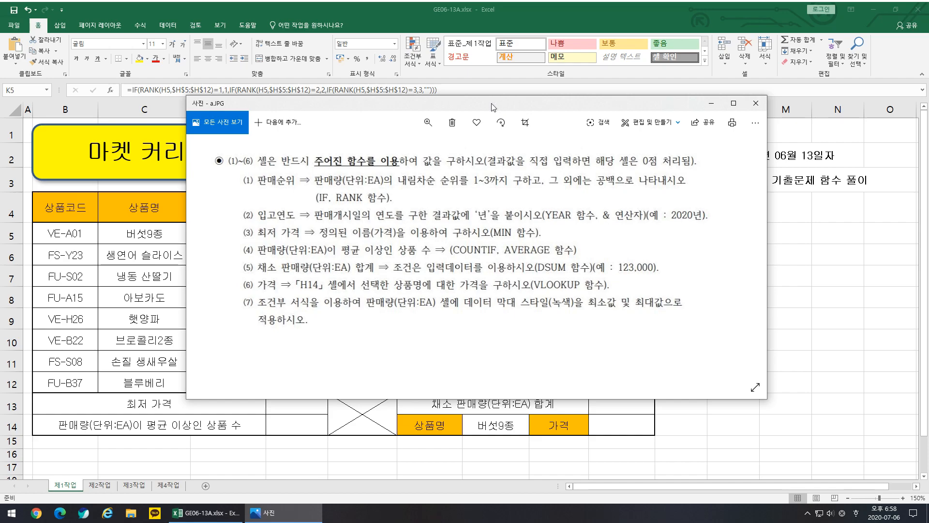
key("alt+F4")
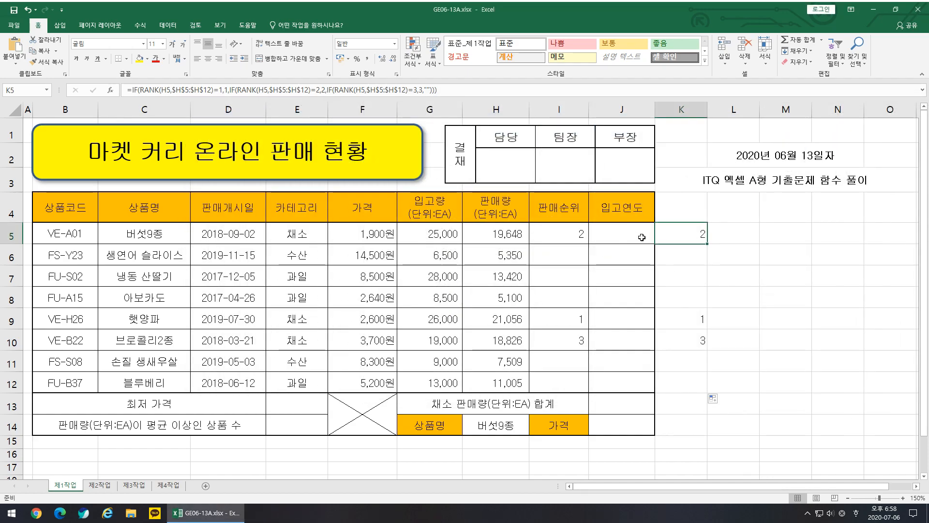
- Enter =YEAR(D5) in J5 to extract the 입고연도 from the 판매개시일, and fill it down through J12
left_click(645, 239)
type("=")
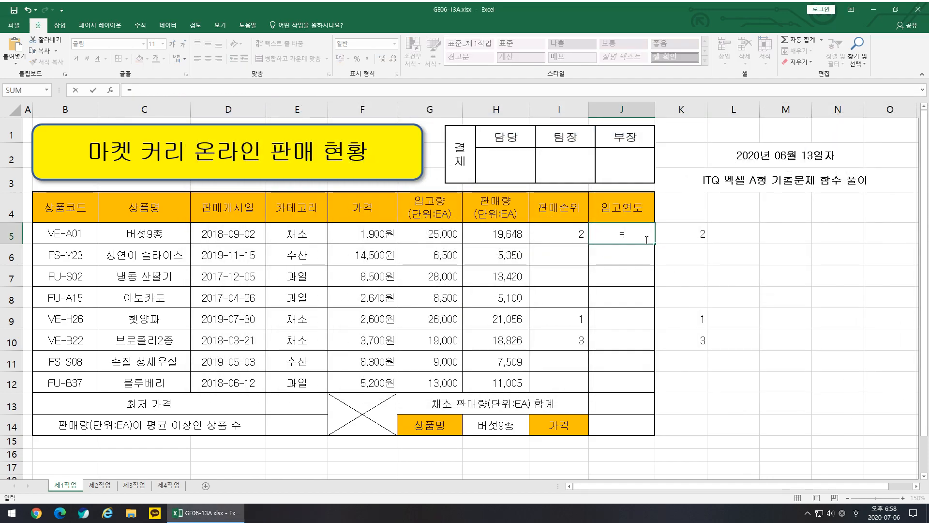
type("ye")
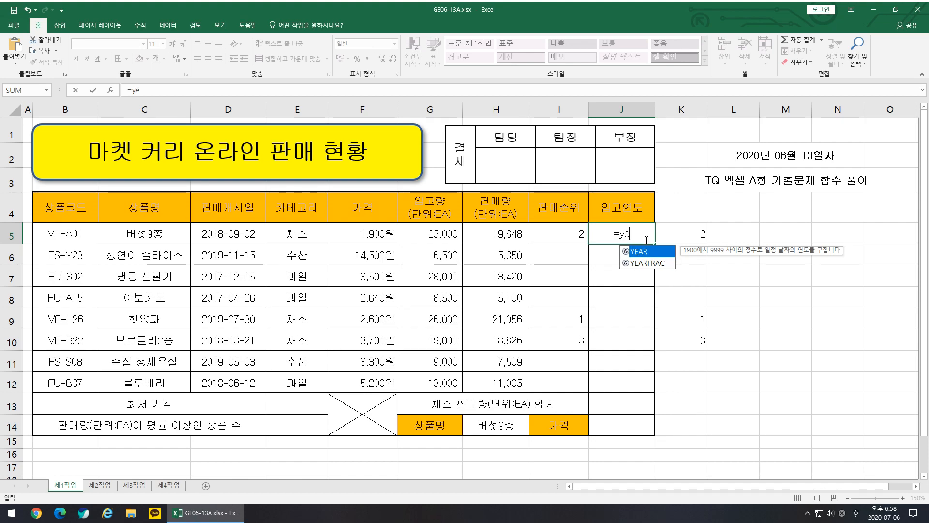
type("ar")
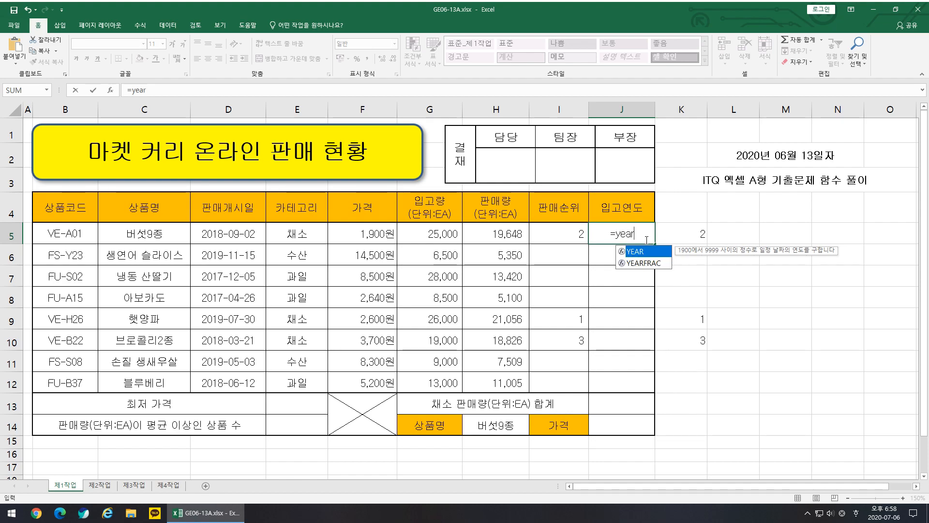
type("(")
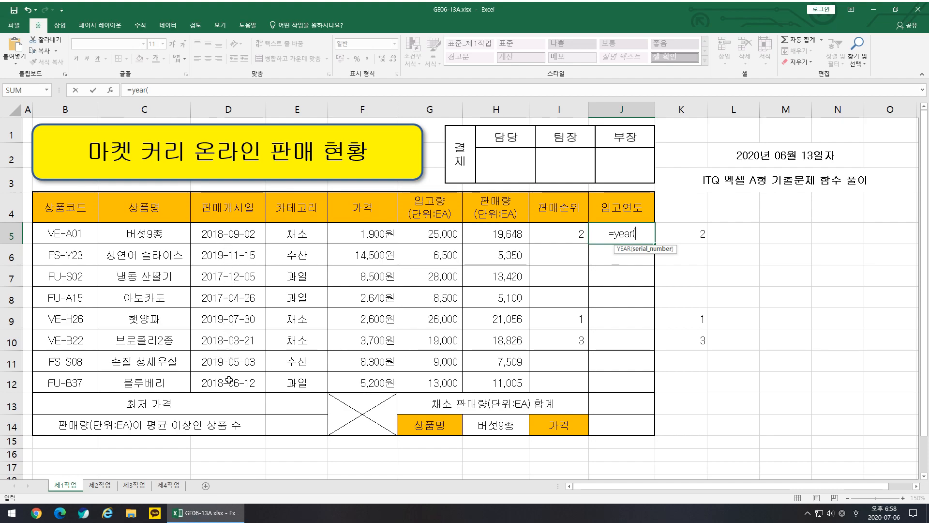
left_click(231, 236)
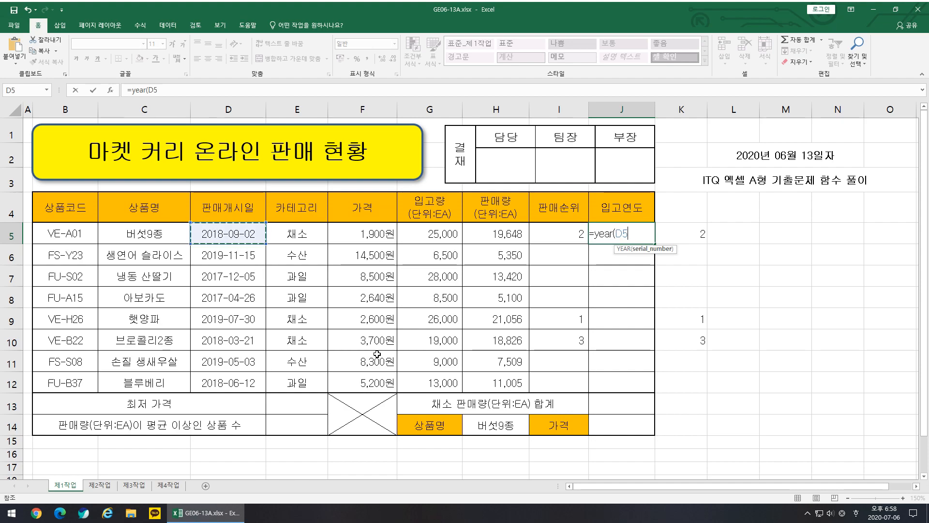
type(")")
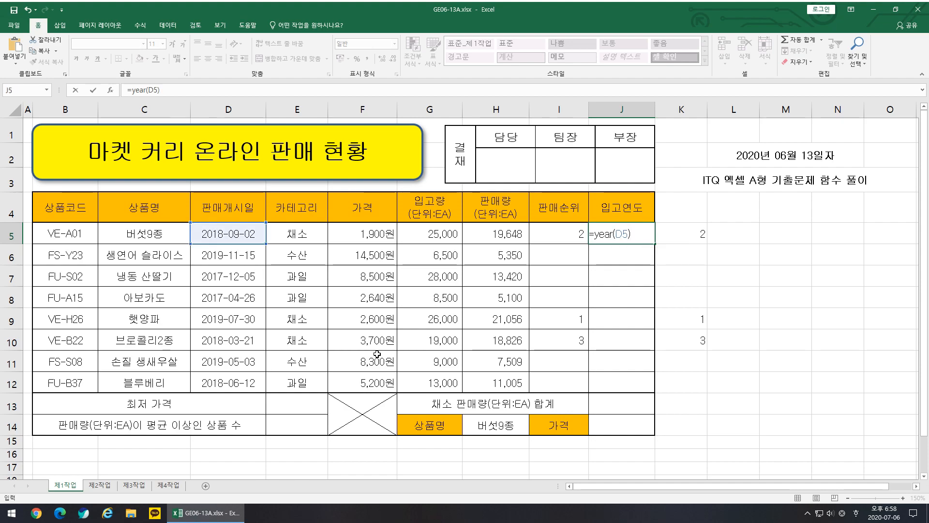
key("Return")
key("Up")
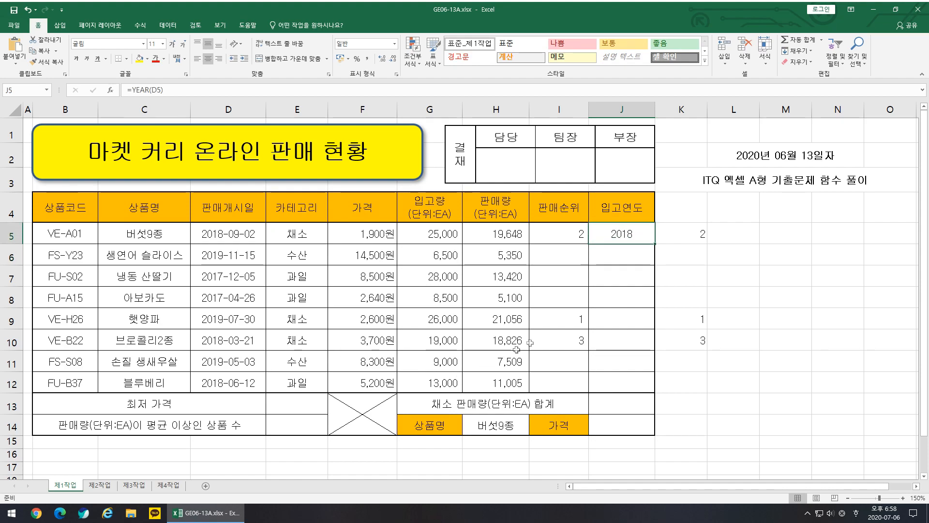
left_click_drag(659, 246, 646, 389)
- Append &"년" to the YEAR formula in J5 and refill it down through J12
left_click(620, 231)
double_click(620, 231)
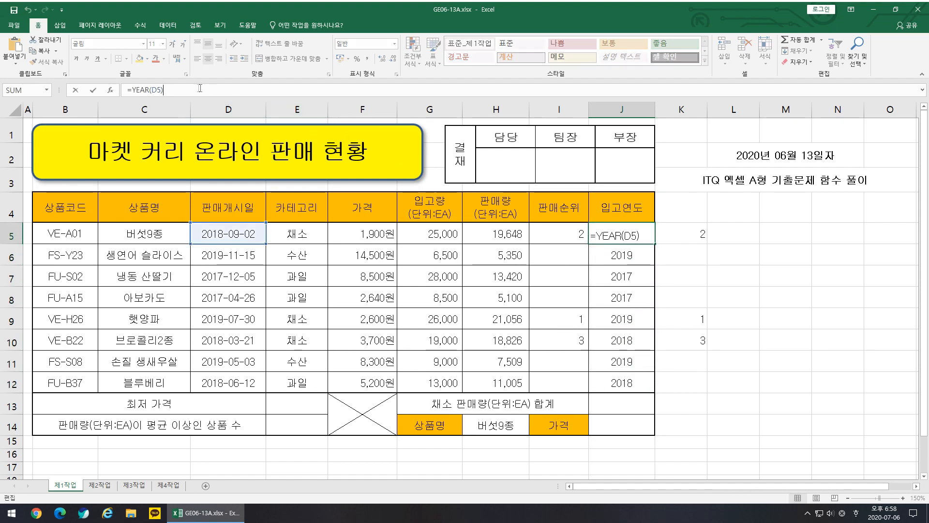
type("&\"")
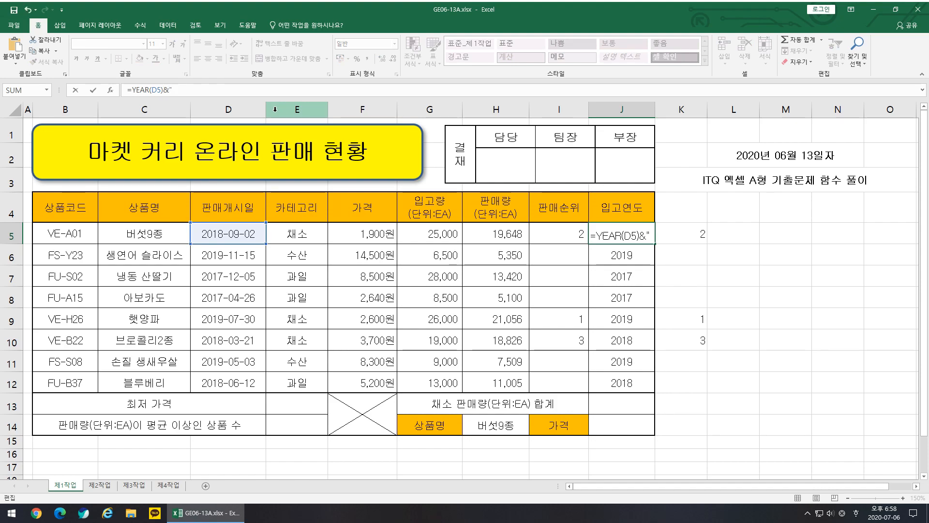
type("년\"")
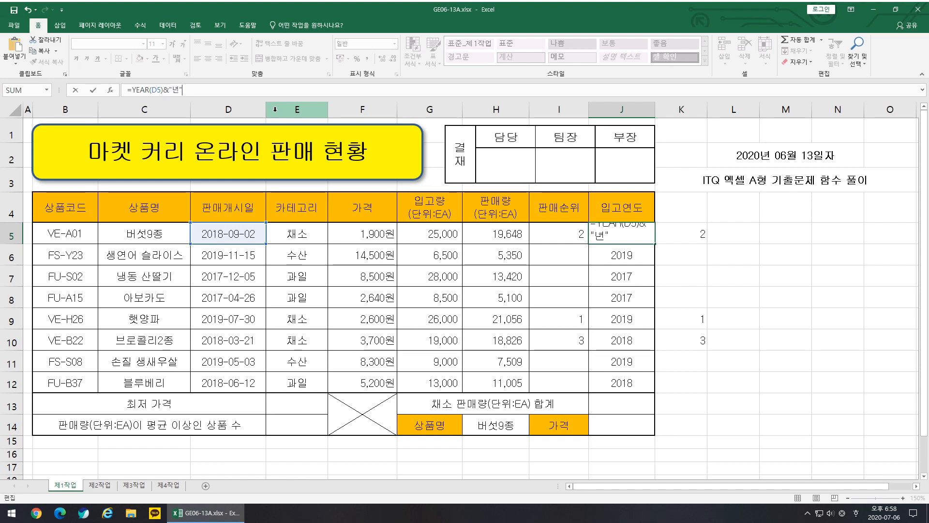
key("ctrl+Return")
left_click_drag(655, 244, 654, 392)
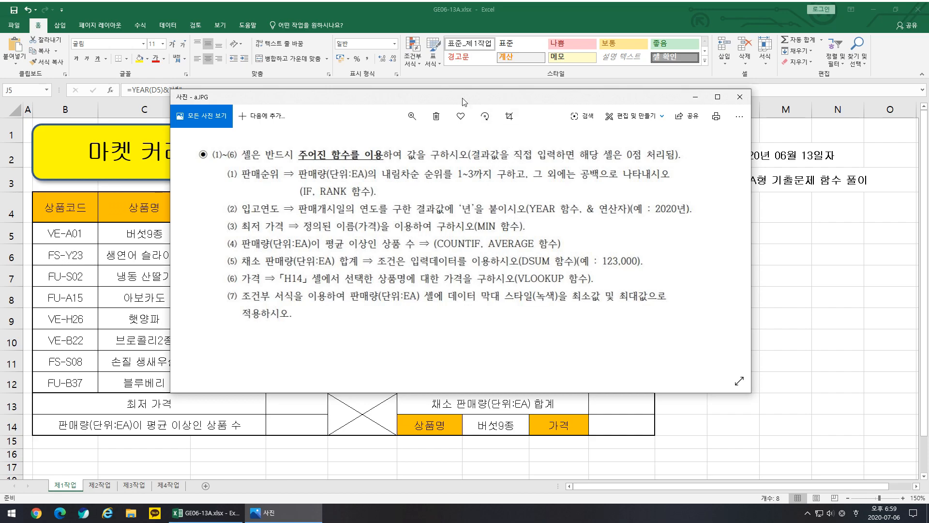
- Close the a.JPG instructions and enter =MIN(가격) in E13 for the 최저 가격, using the defined name 가격
key("alt+F4")
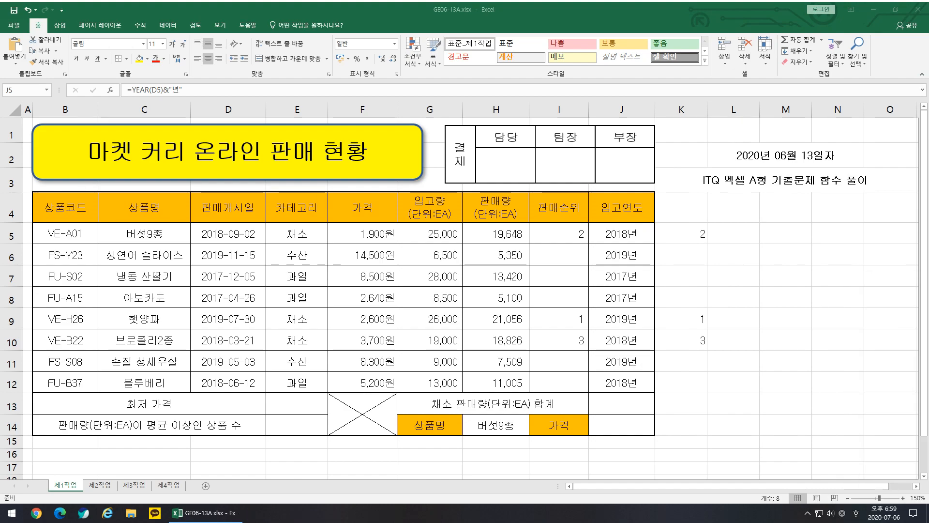
key("ctrl+shift+Down")
left_click(277, 411)
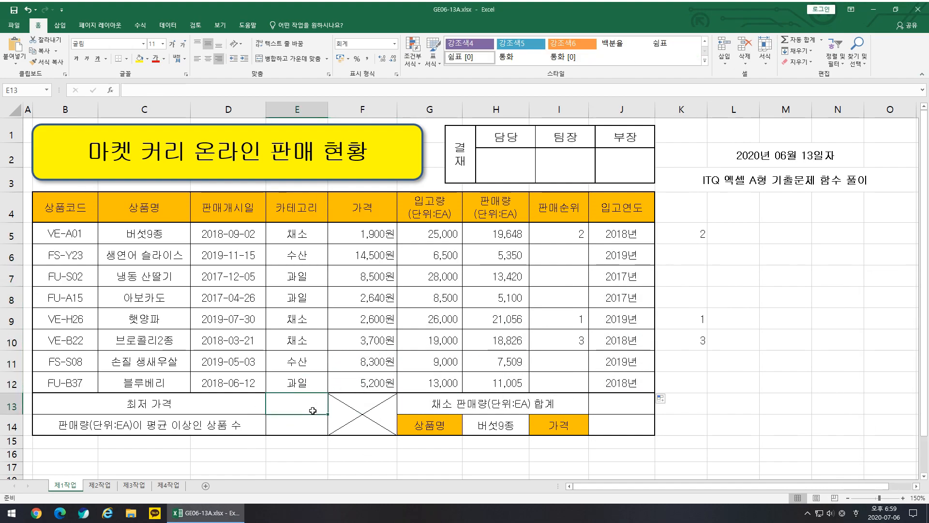
left_click_drag(368, 234, 366, 390)
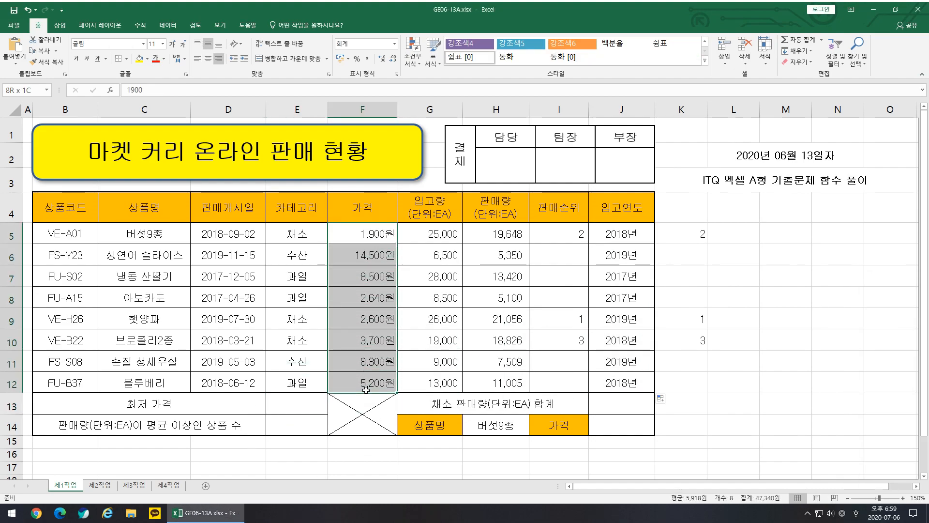
left_click(305, 409)
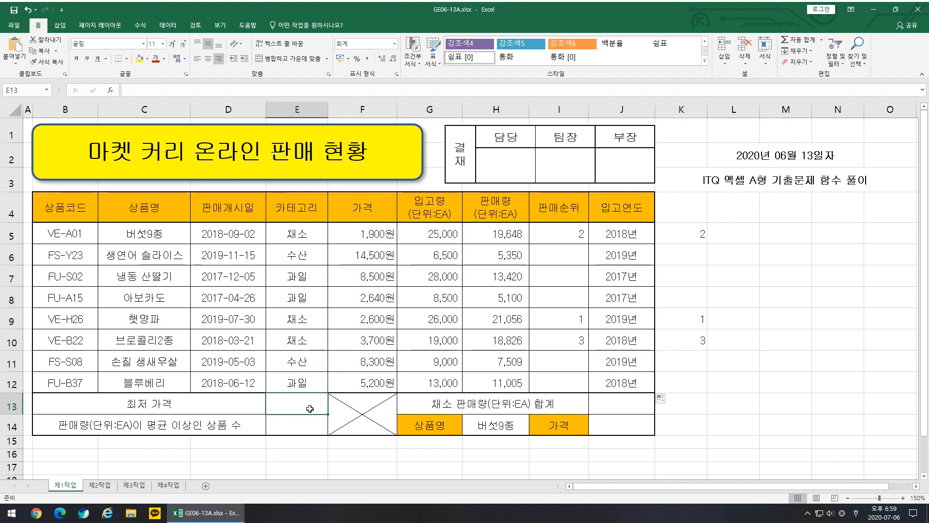
type("=ㅡ")
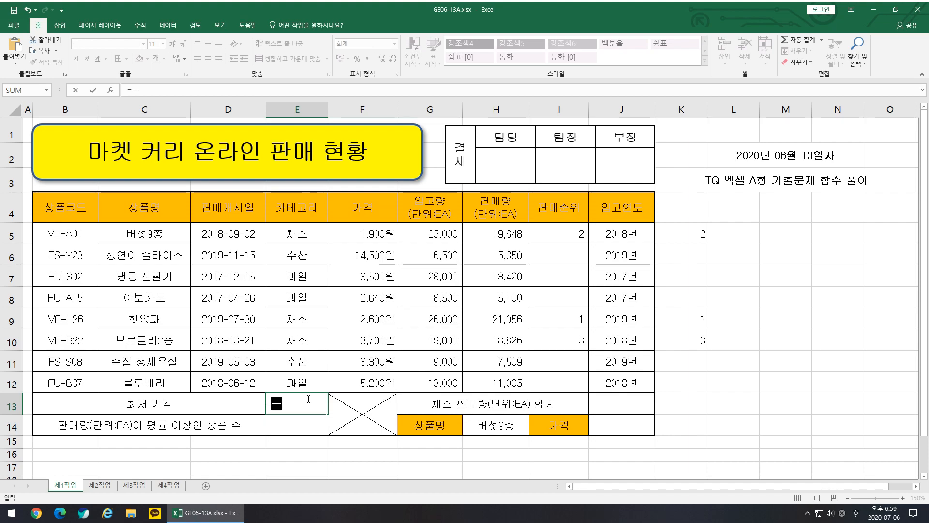
type("mix")
key("BackSpace")
type("n(")
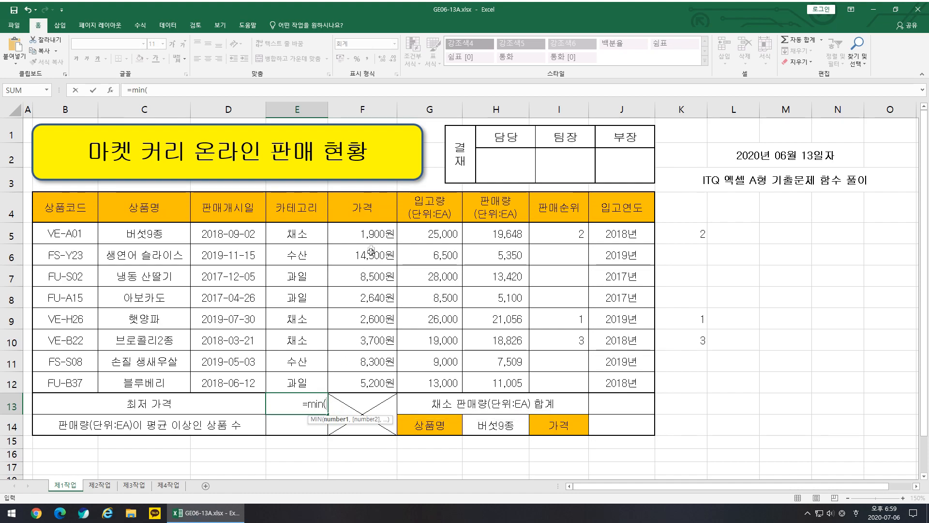
left_click_drag(369, 234, 370, 382)
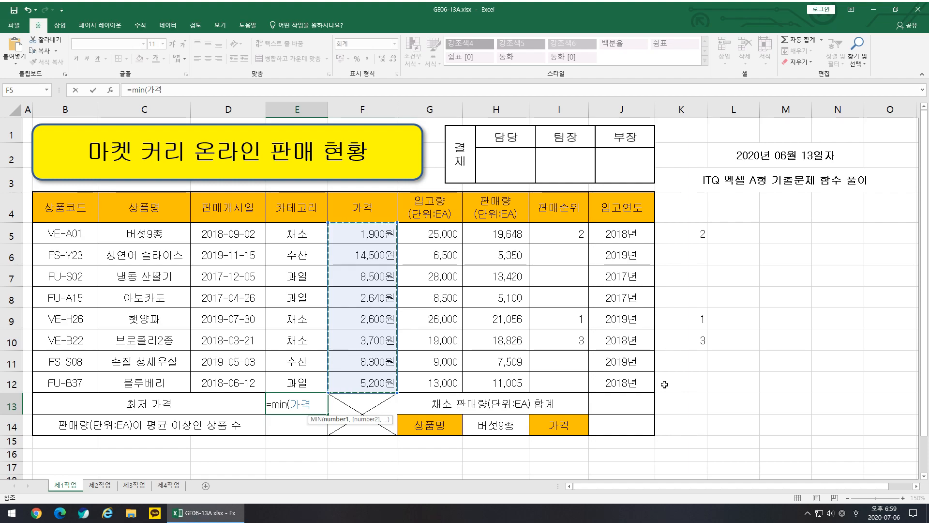
type(")")
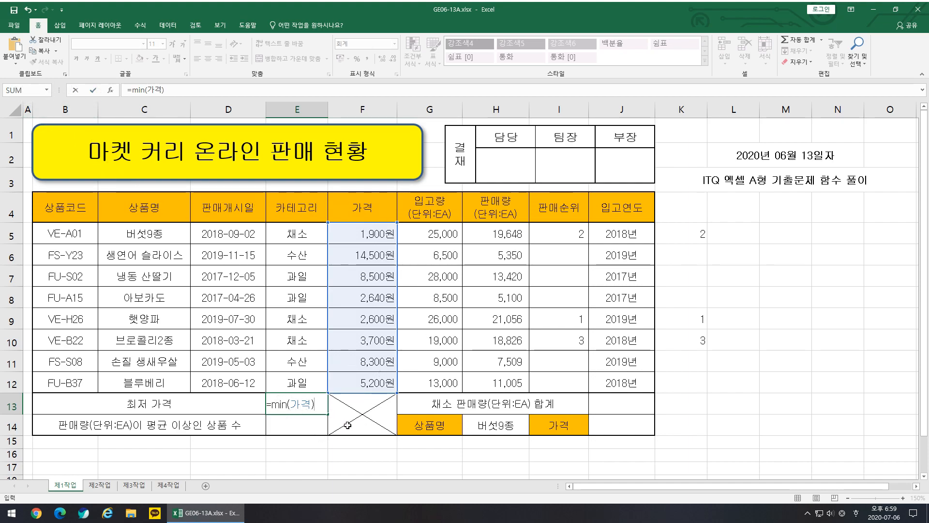
key("ctrl+Return")
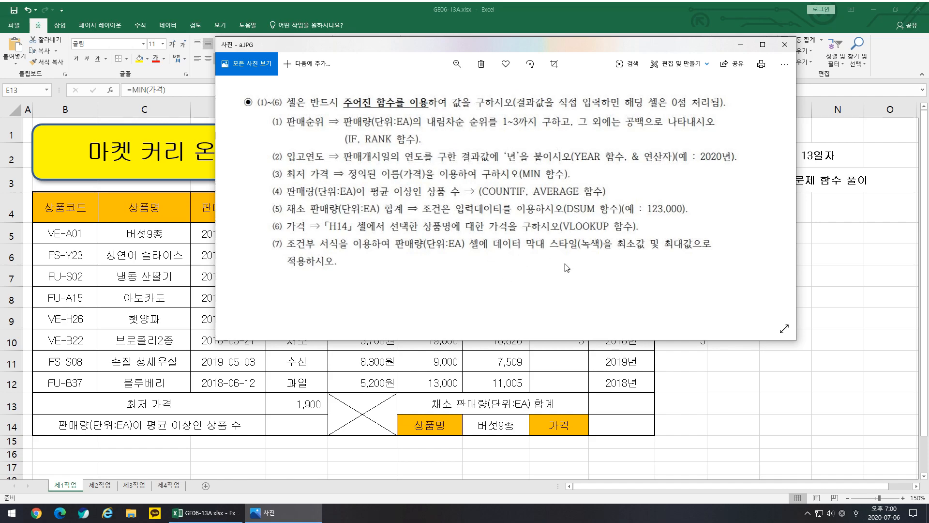
- Close the a.JPG instructions, enter =COUNTIF(H5:H12,">=10000") in E14, and check it against the matching 판매량 values in column H
key("alt+F4")
left_click(323, 429)
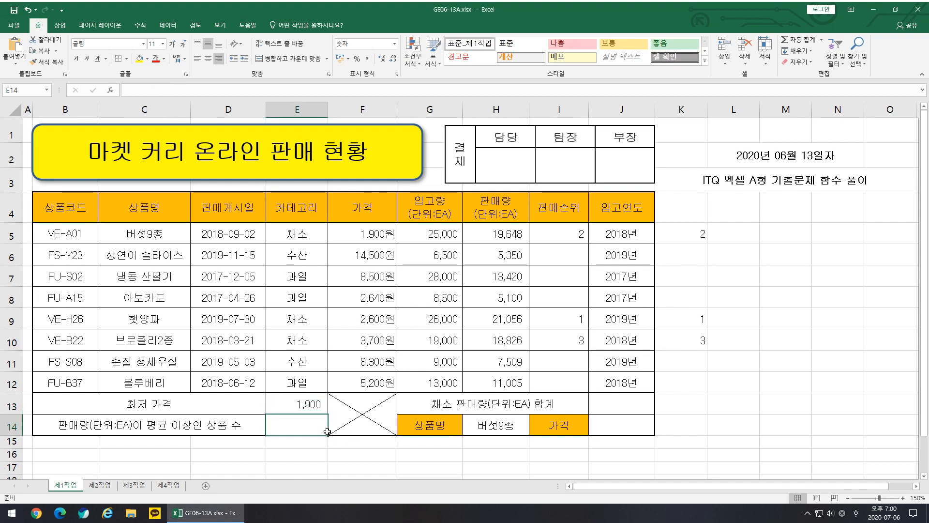
type("=cou")
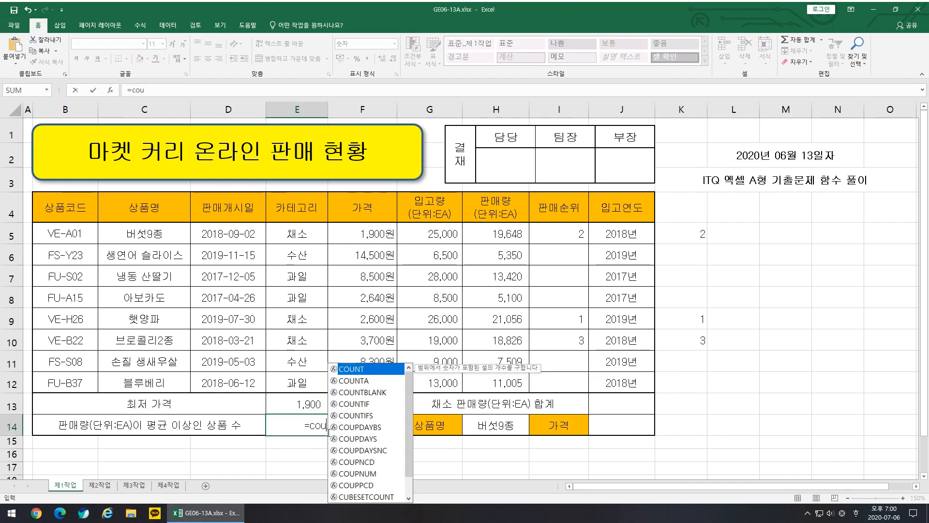
type("ntif(")
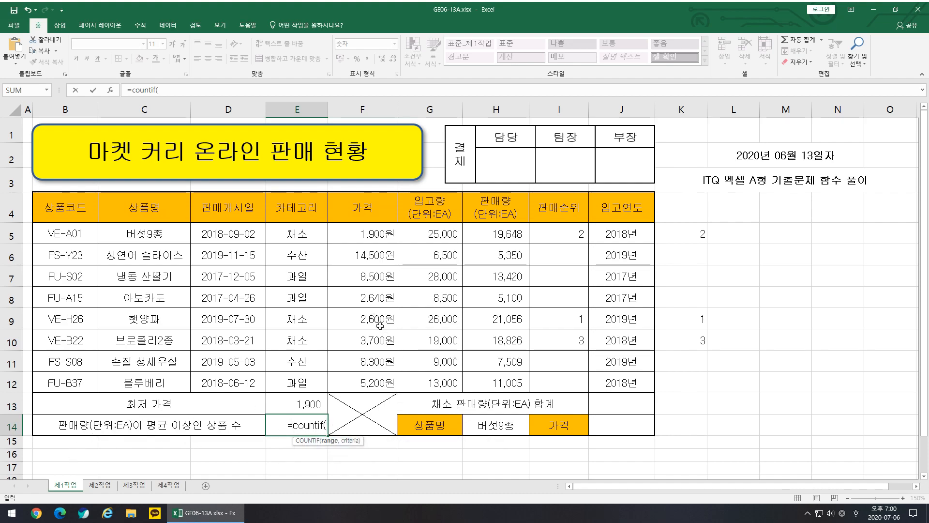
left_click_drag(503, 234, 494, 390)
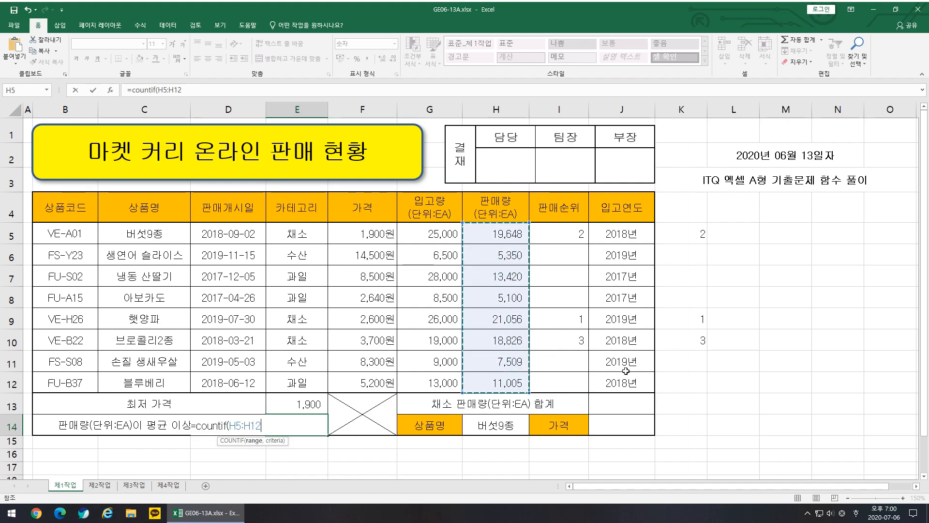
type(",")
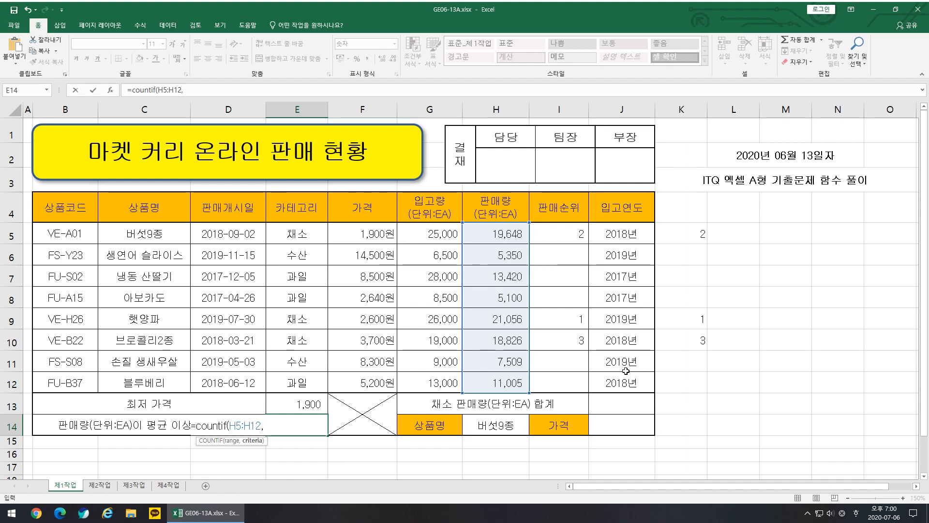
type("\">")
type("=10000")
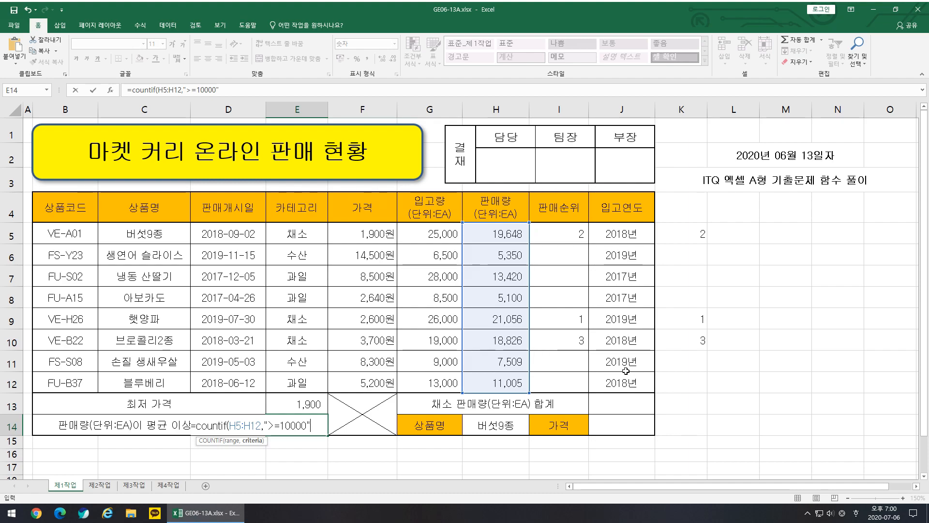
type(")")
key("ctrl+Return")
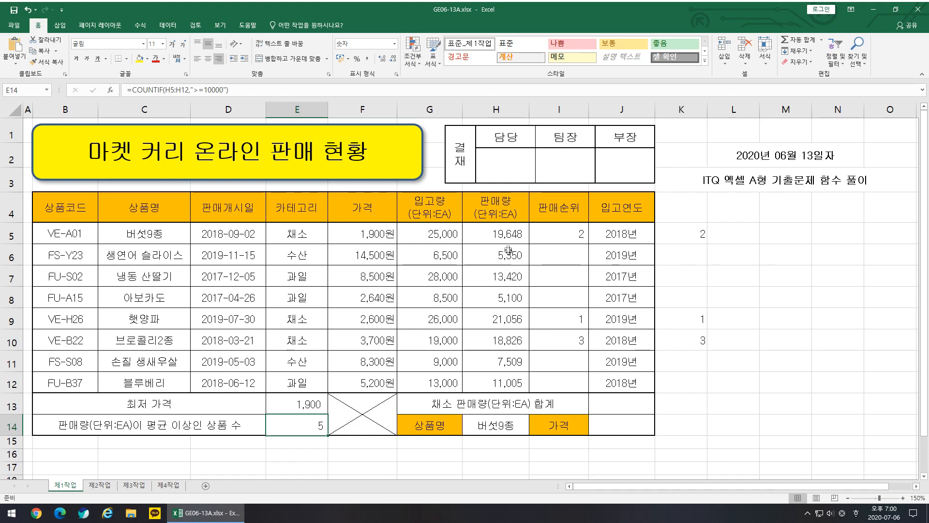
left_click(506, 276)
left_click(505, 318)
left_click(504, 340)
left_click(496, 386)
- Replace 10000 in the COUNTIF criteria of E14 with average(H5:H12), keeping it inside the quotation marks
left_click(321, 428)
left_click(227, 90)
left_click_drag(225, 90, 209, 92)
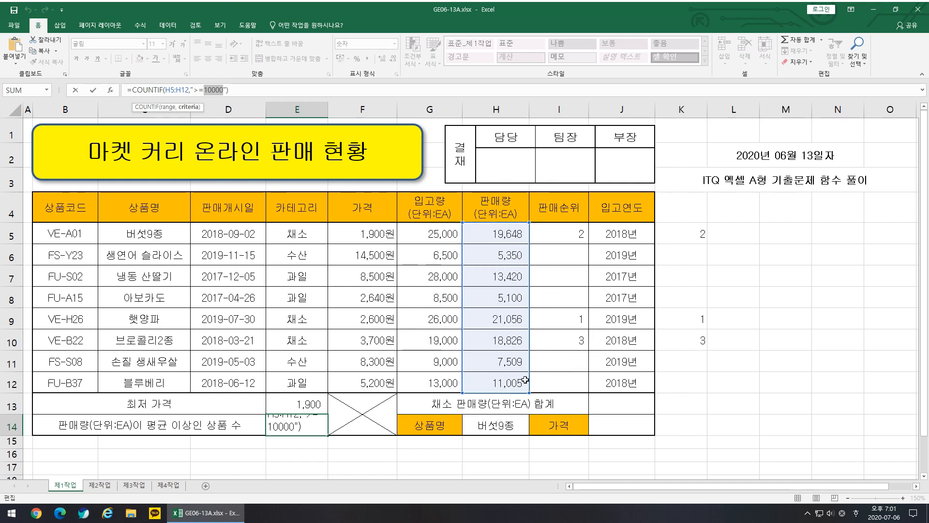
key("BackSpace")
type("average(")
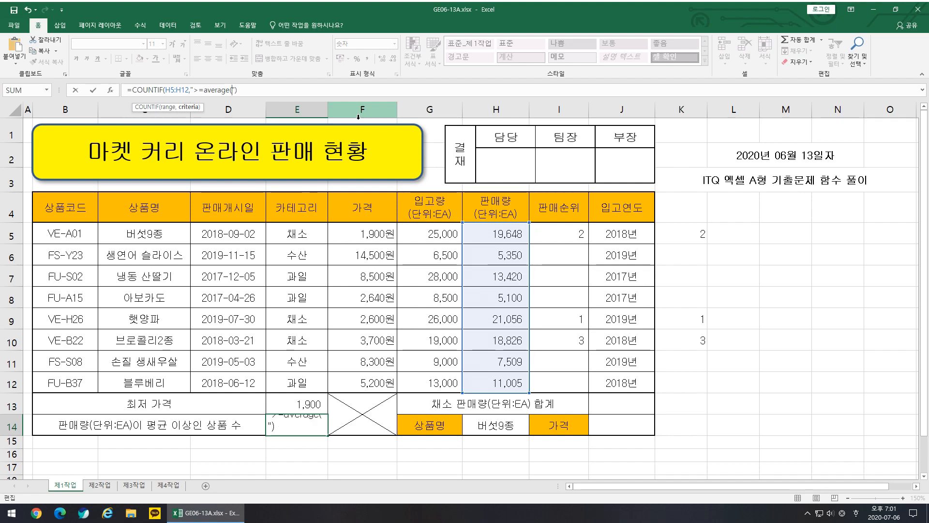
left_click_drag(505, 237, 505, 380)
type(")")
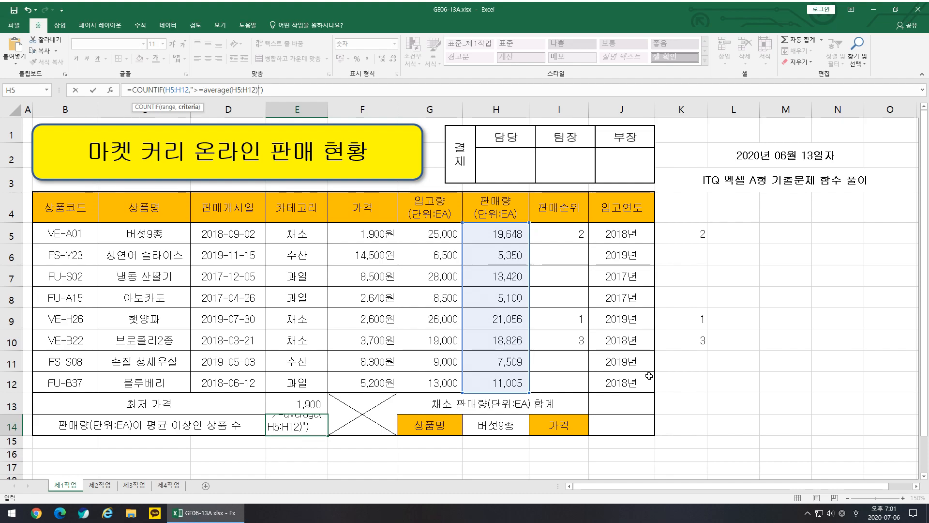
key("ctrl+Return")
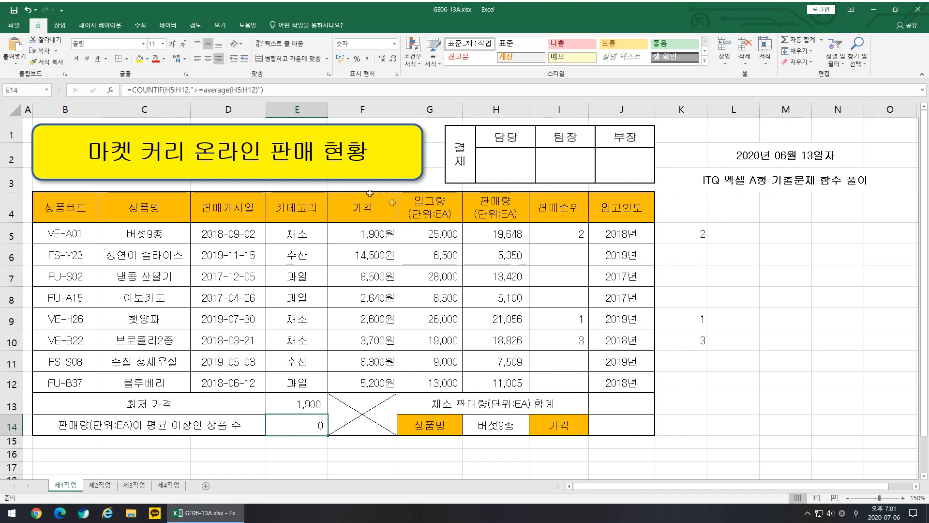
- Move the closing quotation mark in E14's COUNTIF criteria to directly after >=, and try to enter the formula
left_click(194, 92)
type(",")
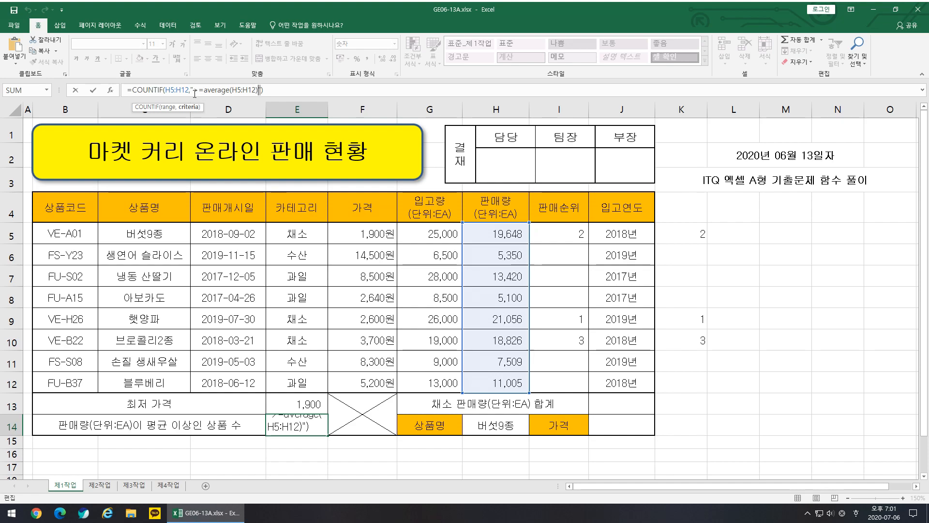
key("Home")
key("Right")
left_click(230, 91)
mouse_move(258, 91)
left_mouse_down()
mouse_move(209, 96)
mouse_move(260, 95)
left_mouse_up()
left_click(208, 95)
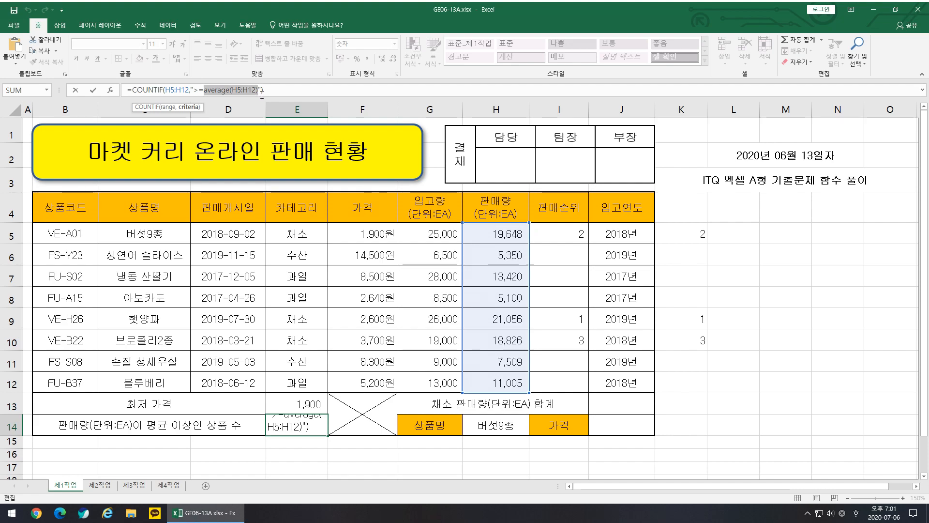
key("Right")
left_click(213, 94)
left_click_drag(213, 95, 261, 93)
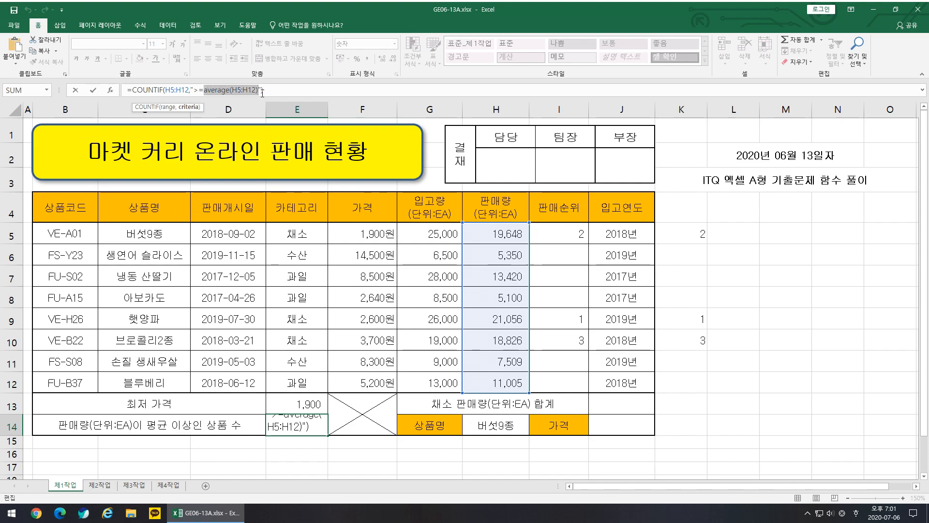
left_click(257, 93)
left_click(260, 93)
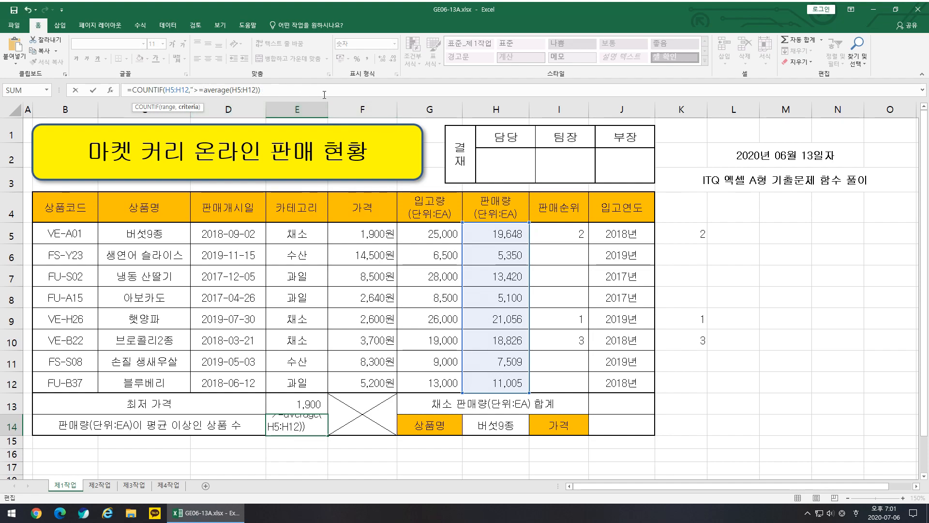
type("\"")
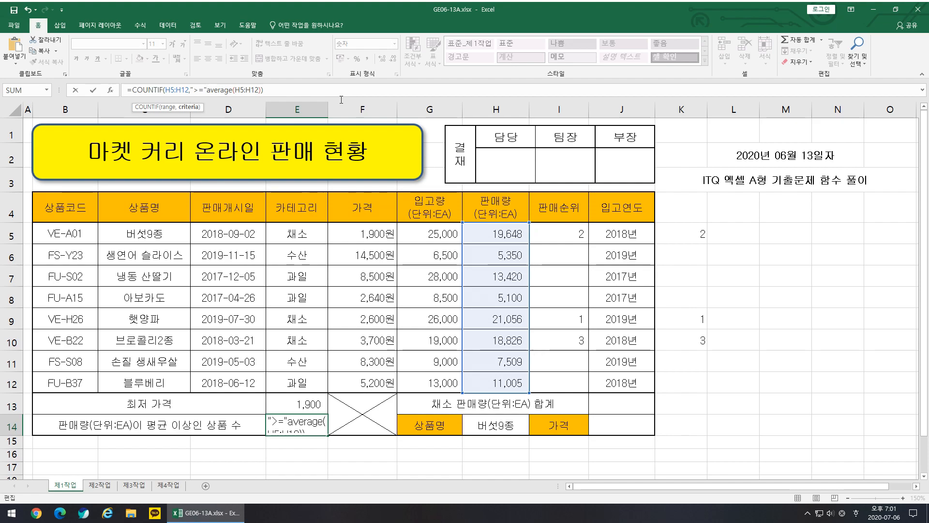
left_click(283, 89)
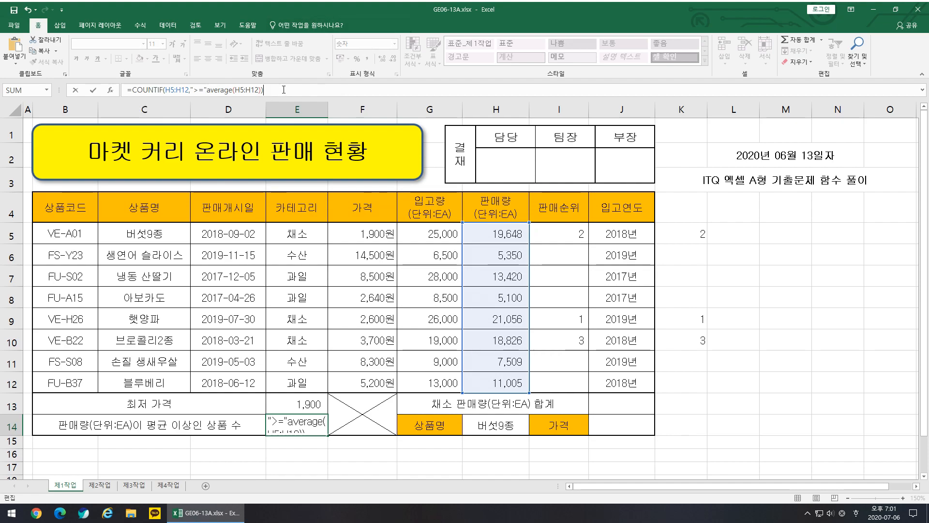
key("Return")
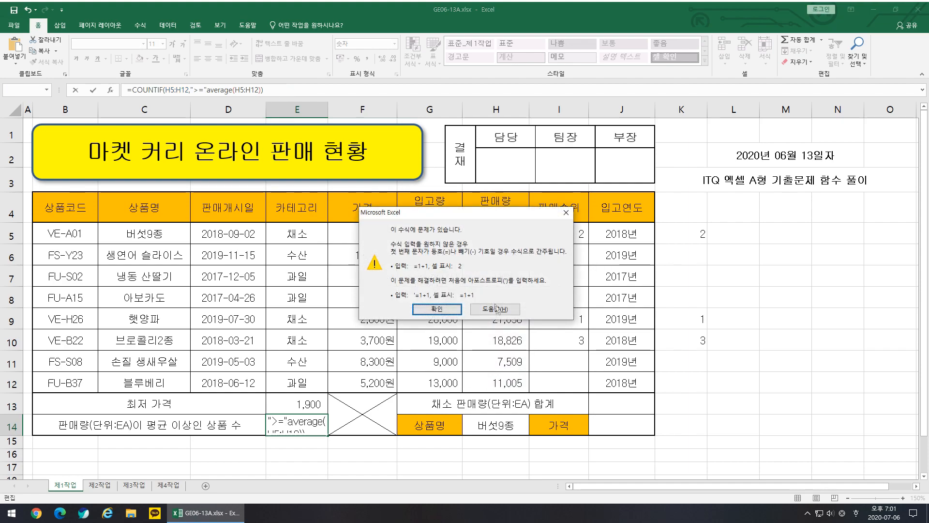
- Dismiss the formula error, insert & between ">=" and average(H5:H12) in E14, and enter the formula
left_click(428, 308)
left_click(242, 93)
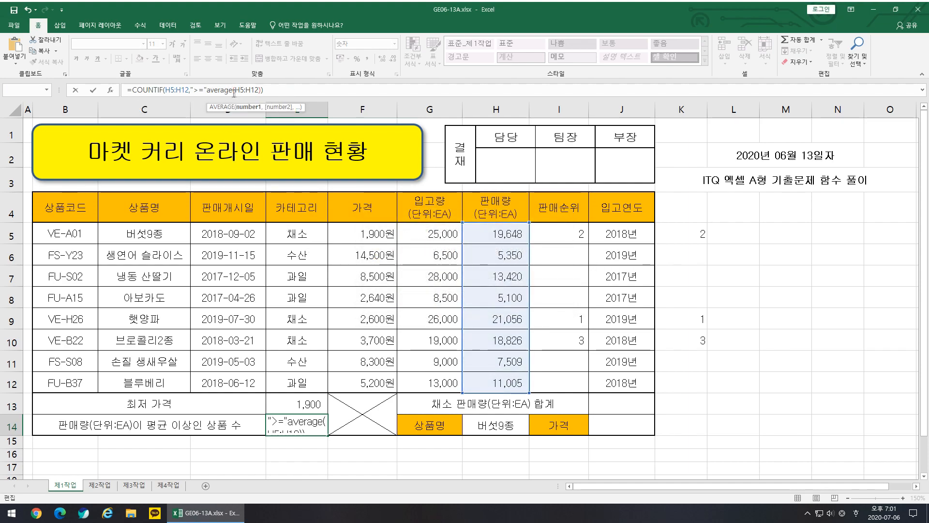
left_click(192, 91)
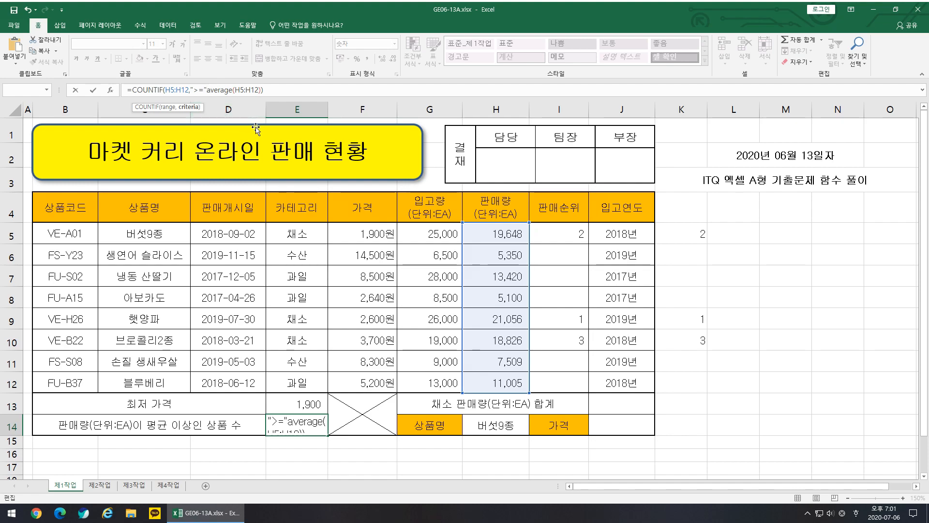
type("&")
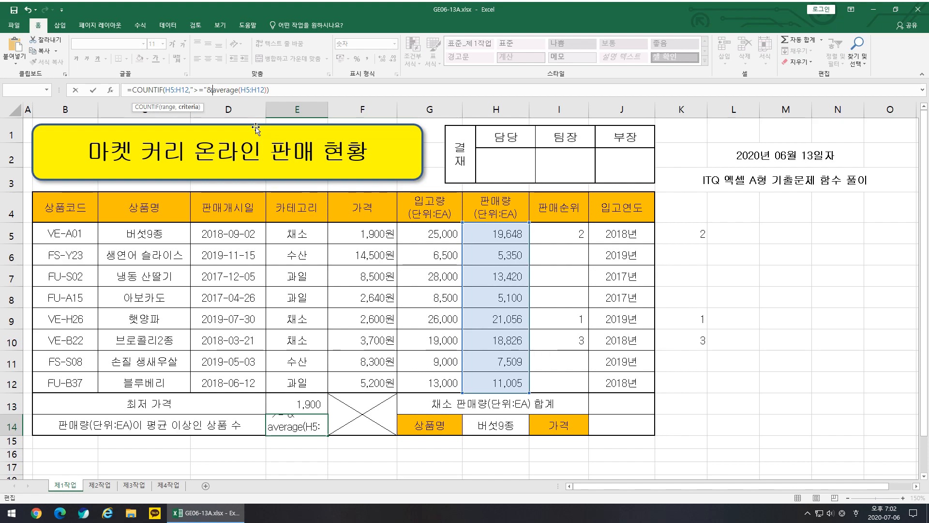
key("ctrl+Return")
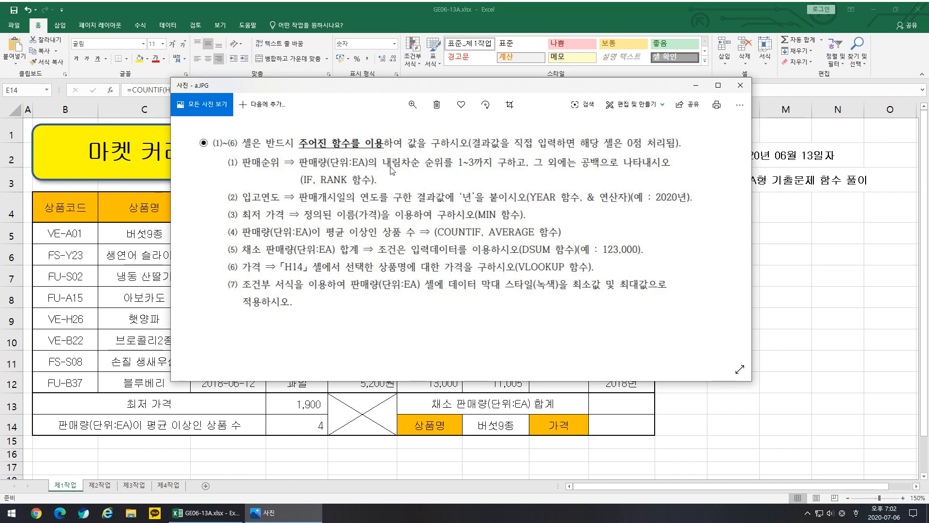
- Close the a.JPG instructions and go through the 카테고리 values in E5:E12 to find the 채소 items
key("alt+F4")
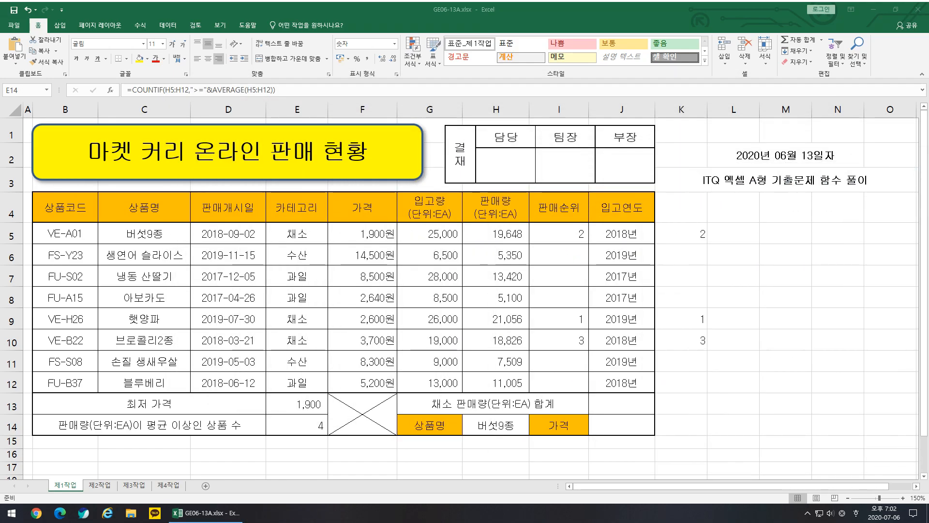
left_click(308, 240)
key("shift+Down")
key("shift+Down")
key("shift+Down")
key("shift+Down")
key("shift+Down")
key("shift+Down")
key("shift+Down")
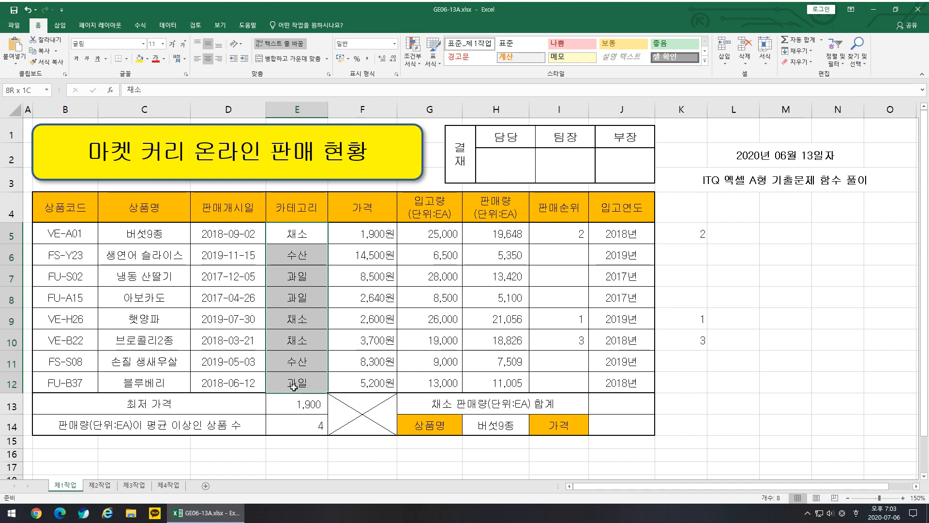
key("Down")
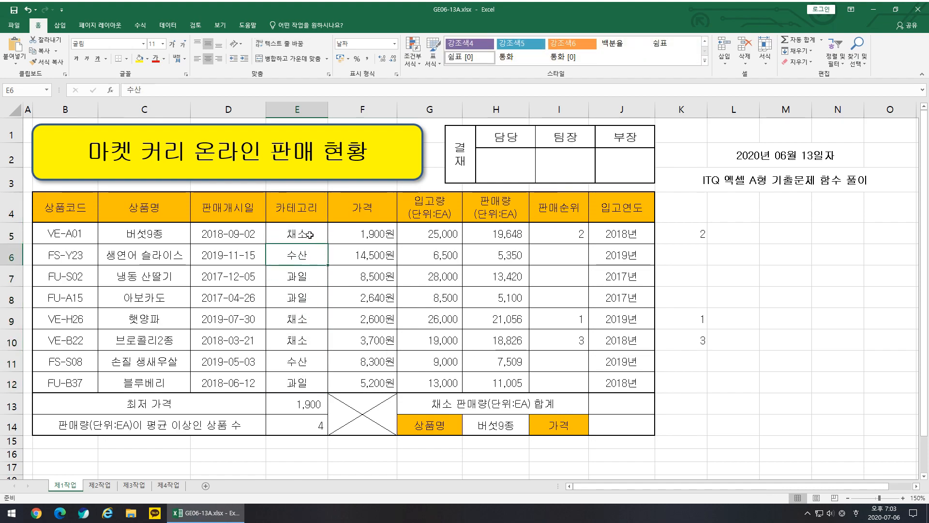
key("Down")
key("Down")
key("Down")
key("Down")
key("Down")
key("Down")
left_click(305, 277)
left_click(304, 240)
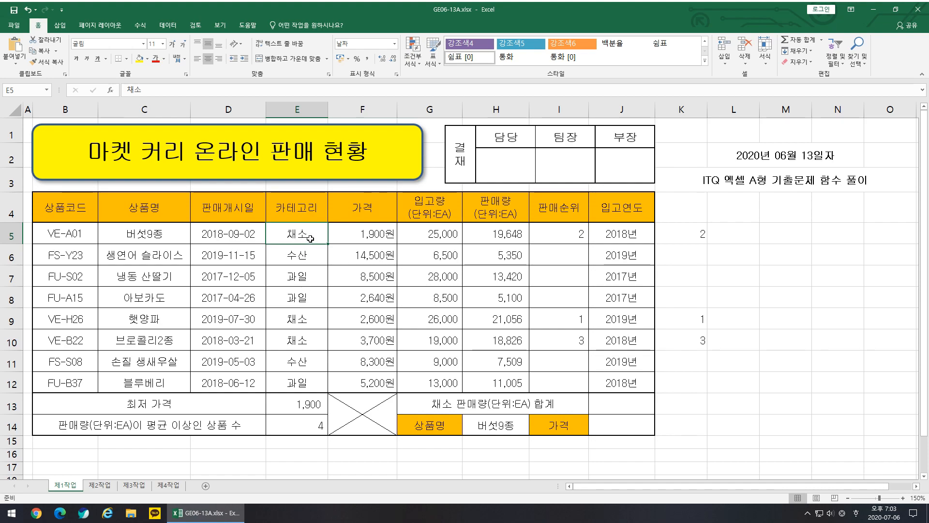
- Select the 채소 records in rows 5, 9 and 10 together, from column B through J, to examine them
left_click_drag(66, 234, 621, 235)
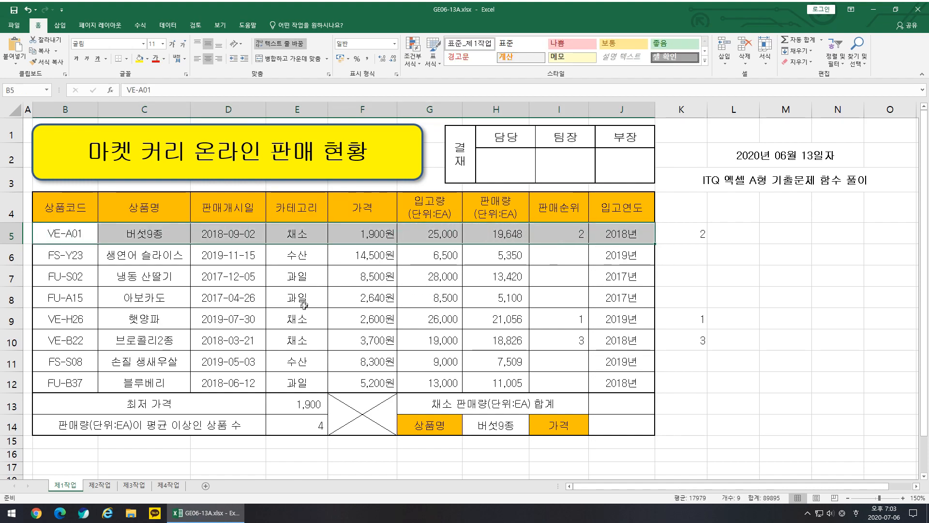
left_click_drag(80, 324, 617, 322, "ctrl")
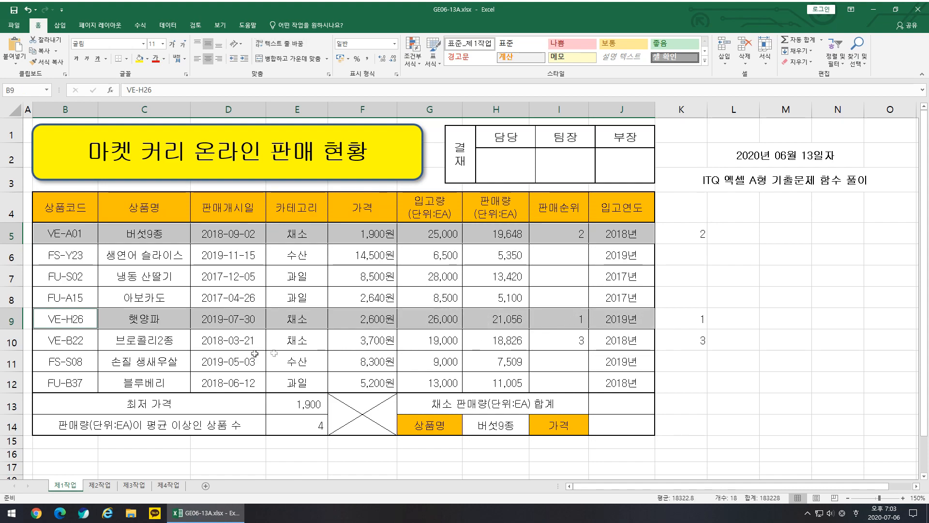
left_click_drag(72, 341, 620, 345, "ctrl")
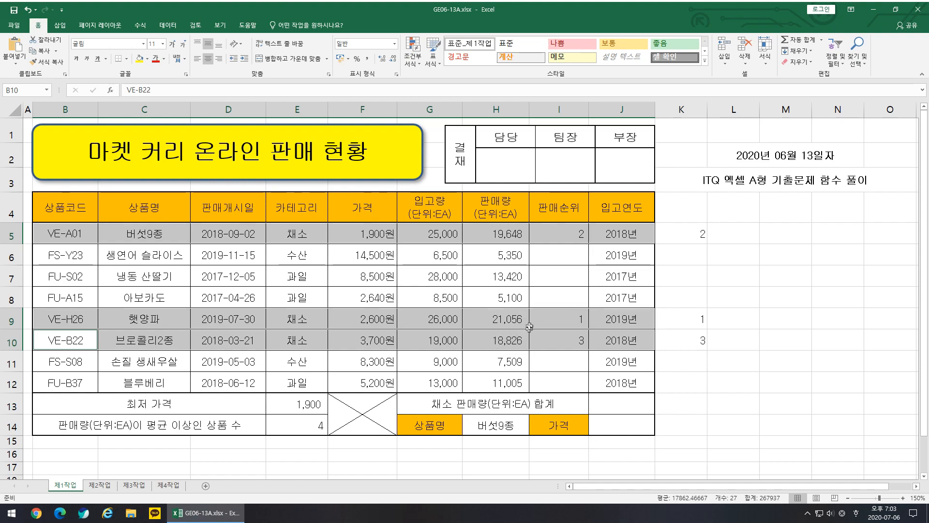
- Enter =DSUM(B4:H12,7,E4:E5) in J13 for the 채소 판매량(단위:EA) 합계
left_click(624, 405)
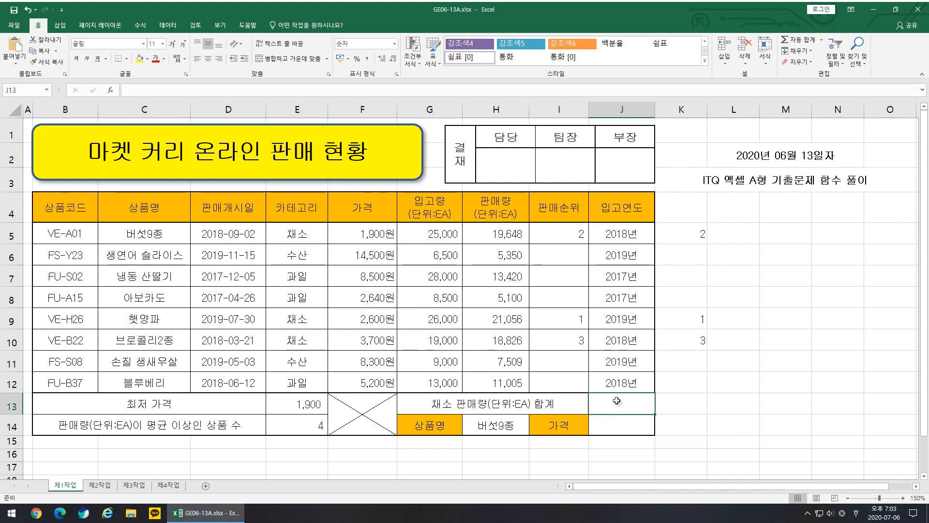
type("=d")
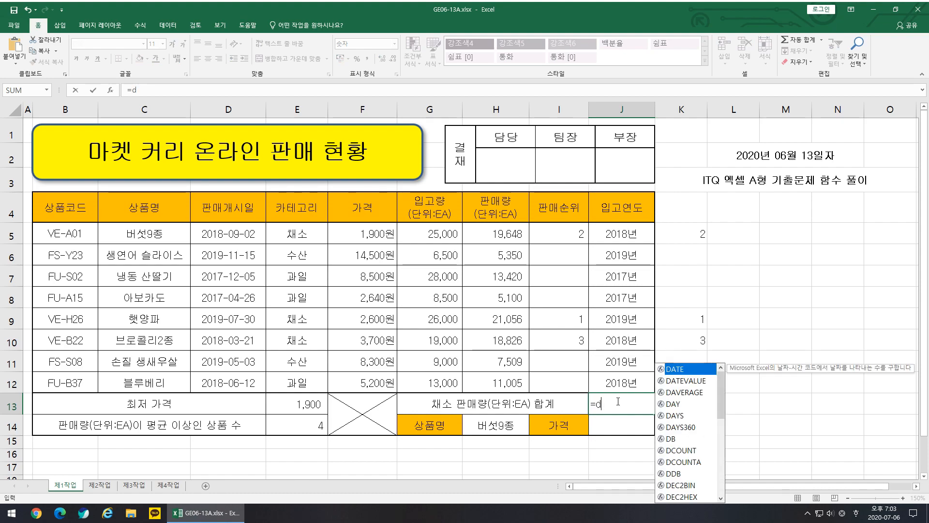
type("sum")
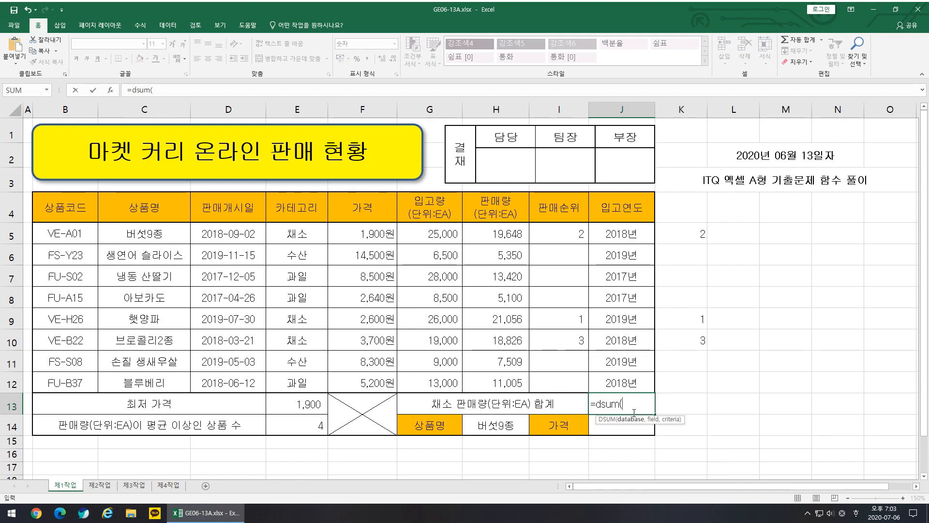
type("(")
left_click_drag(79, 213, 526, 385)
type(",")
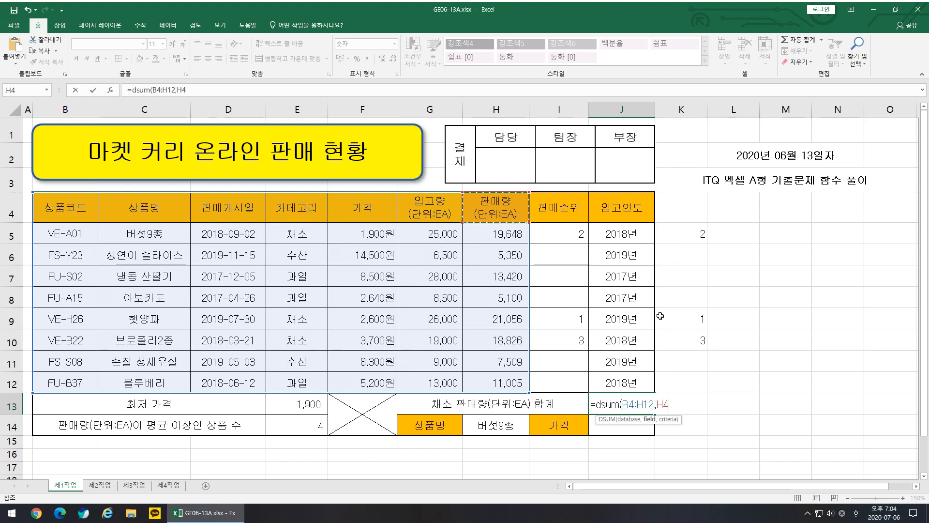
key("BackSpace")
key("BackSpace")
type("7,")
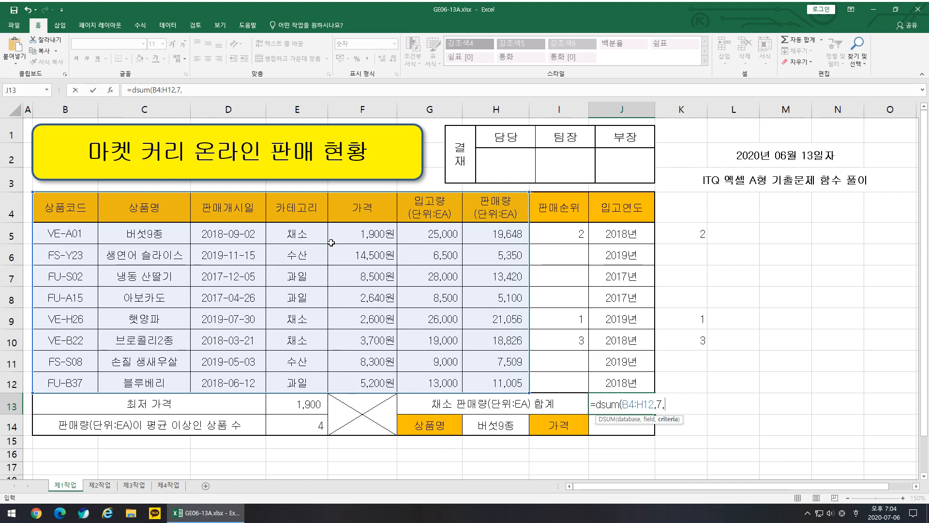
left_click(296, 207)
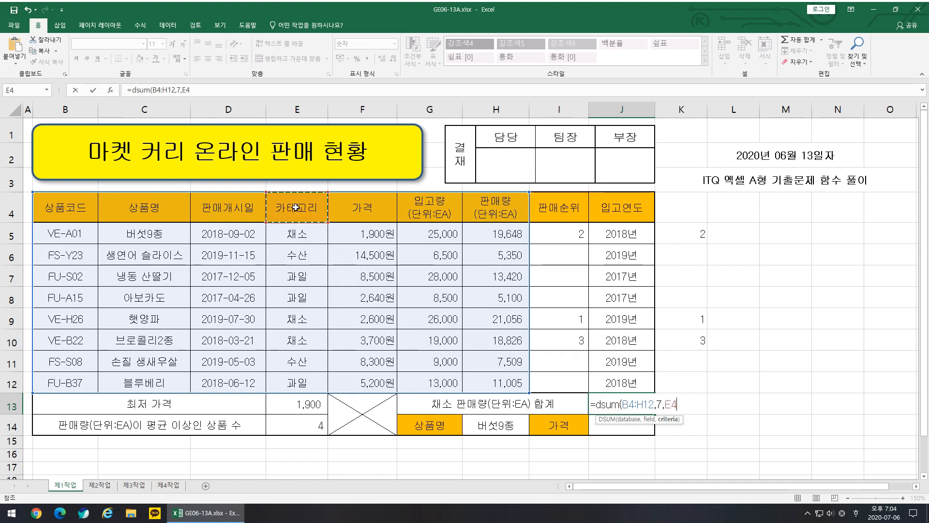
left_click_drag(296, 207, 297, 234)
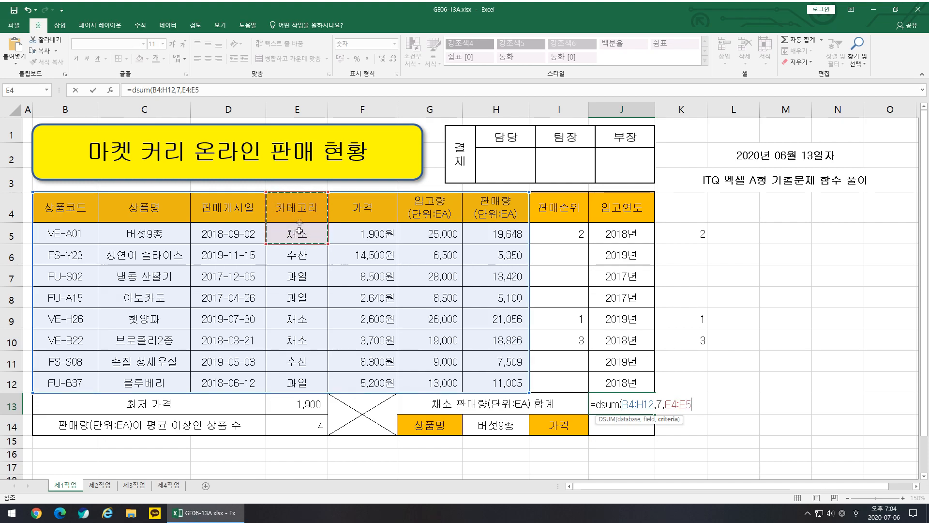
key("ctrl+Return")
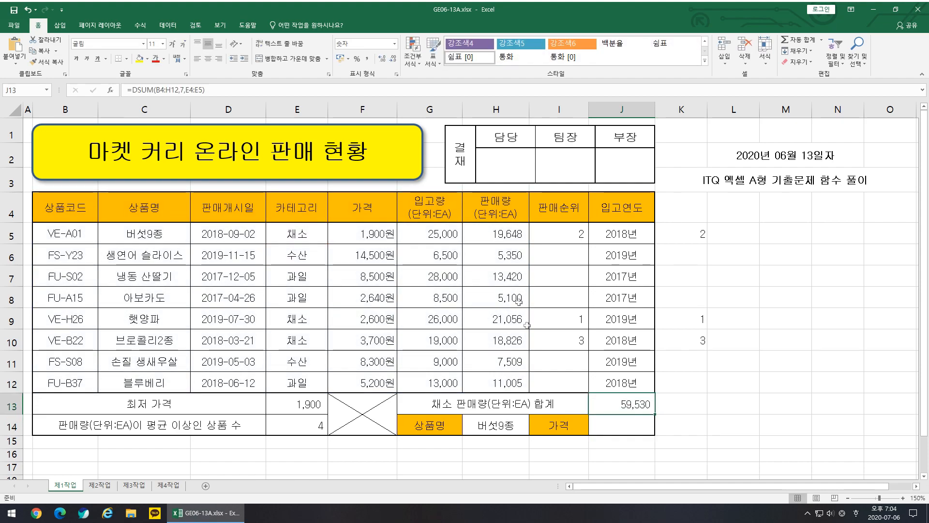
- Replace the field argument 7 in J13's DSUM formula with the 판매량 header cell H4
left_click(188, 92)
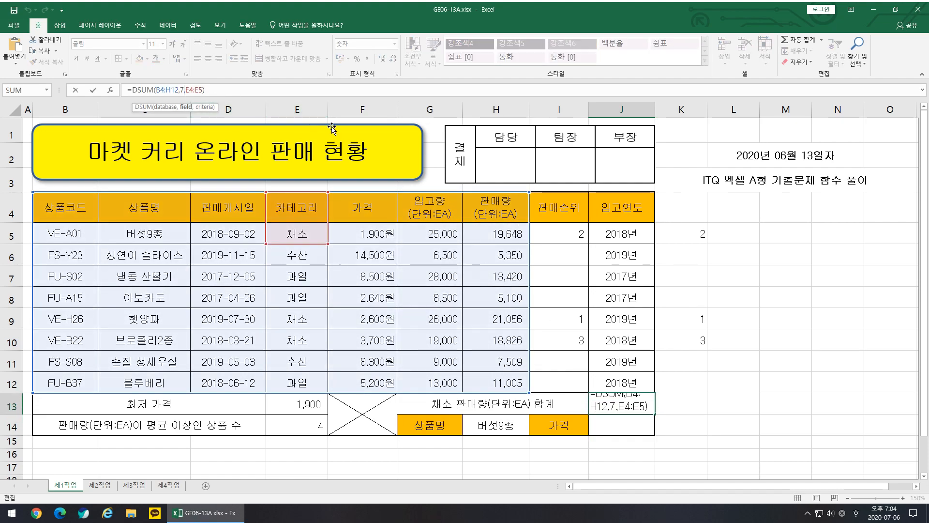
key("BackSpace")
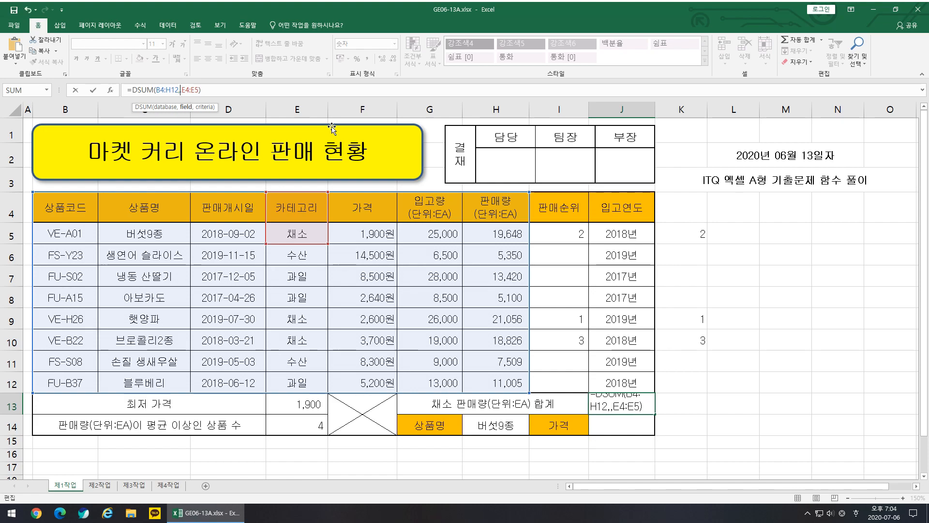
left_click(504, 221)
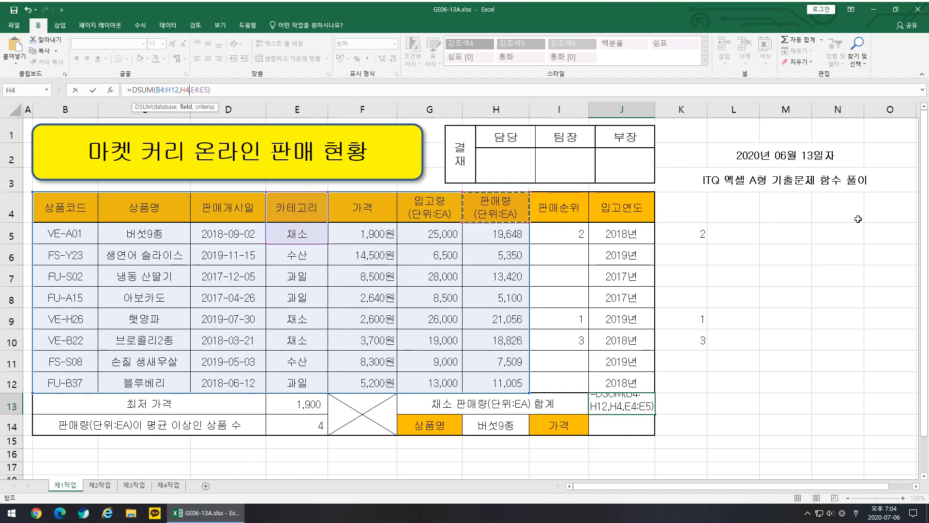
key("ctrl+Return")
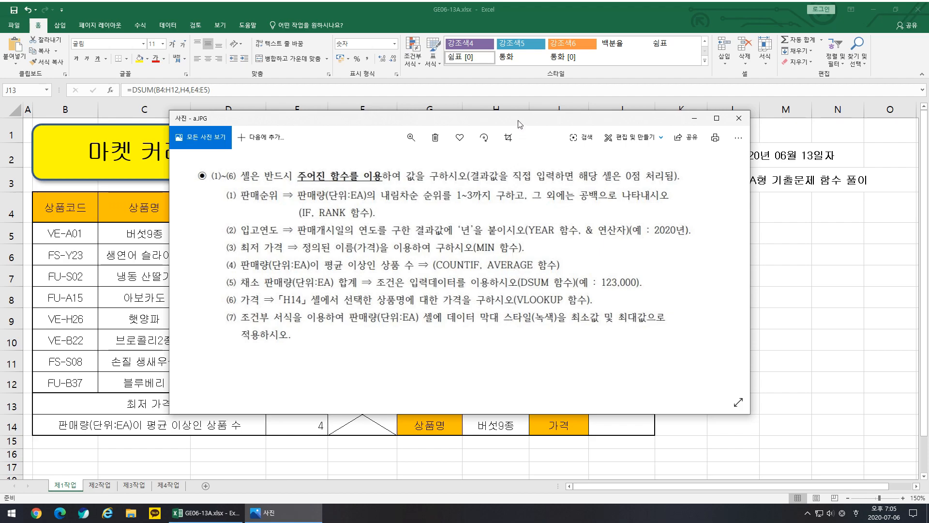
- Close the a.JPG instructions and choose 아보카도 as the 상품명 in H14
left_click_drag(519, 124, 528, 45)
key("alt+F4")
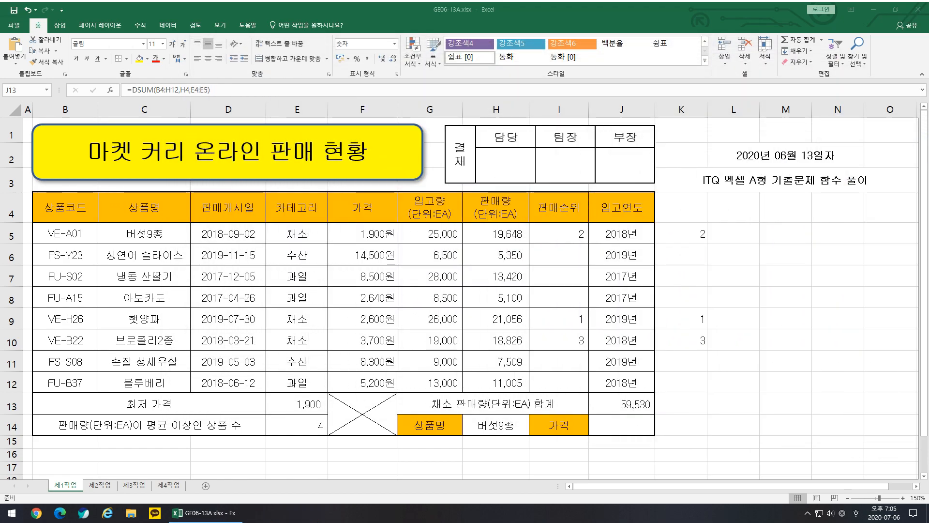
left_click(630, 425)
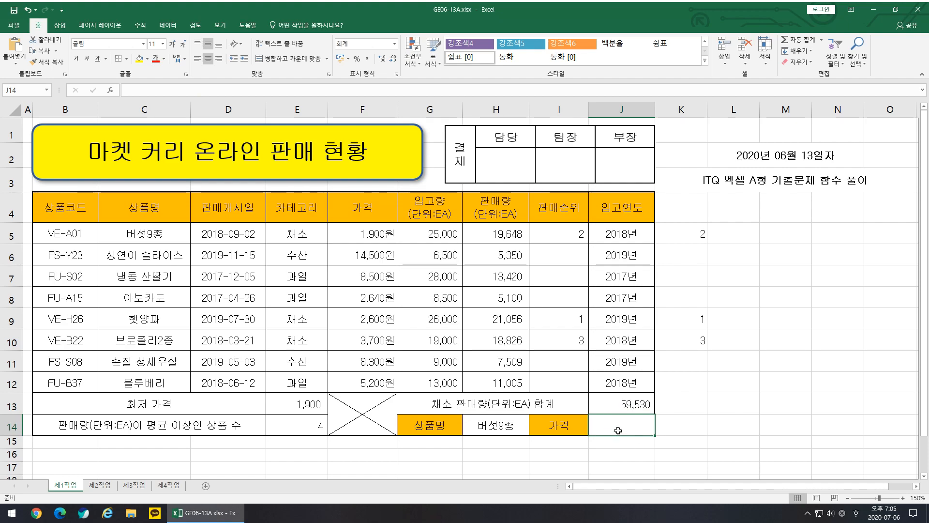
left_click(434, 430)
left_click(503, 429)
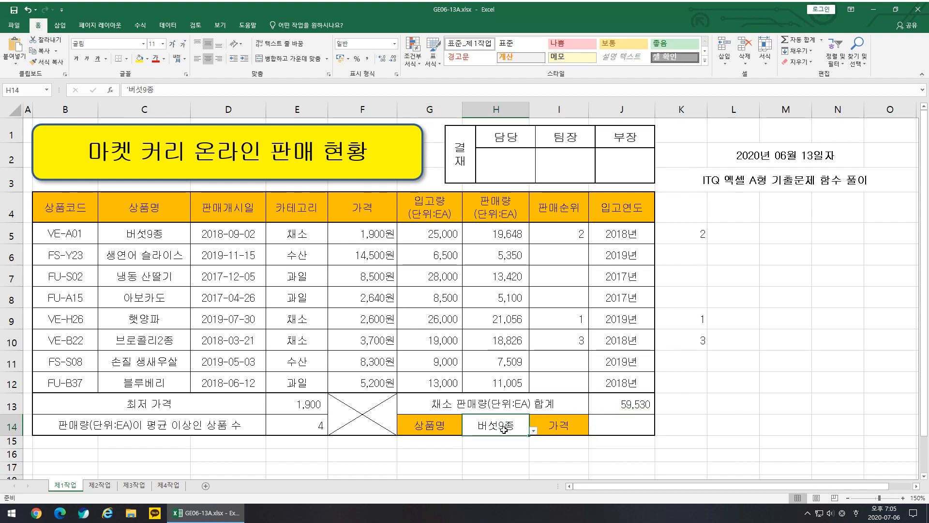
left_click(533, 431)
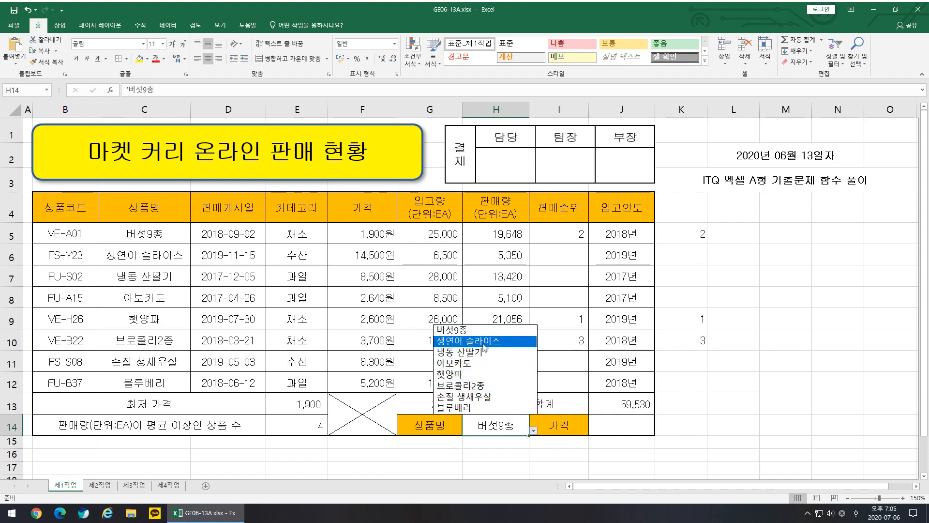
left_click(479, 363)
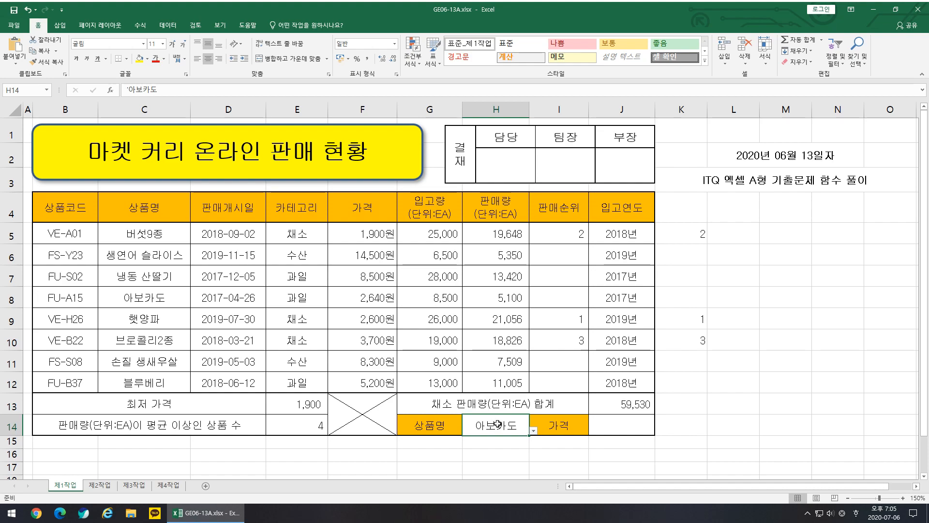
- Choose 버섯9종 as the 상품명 in H14
left_click(624, 425)
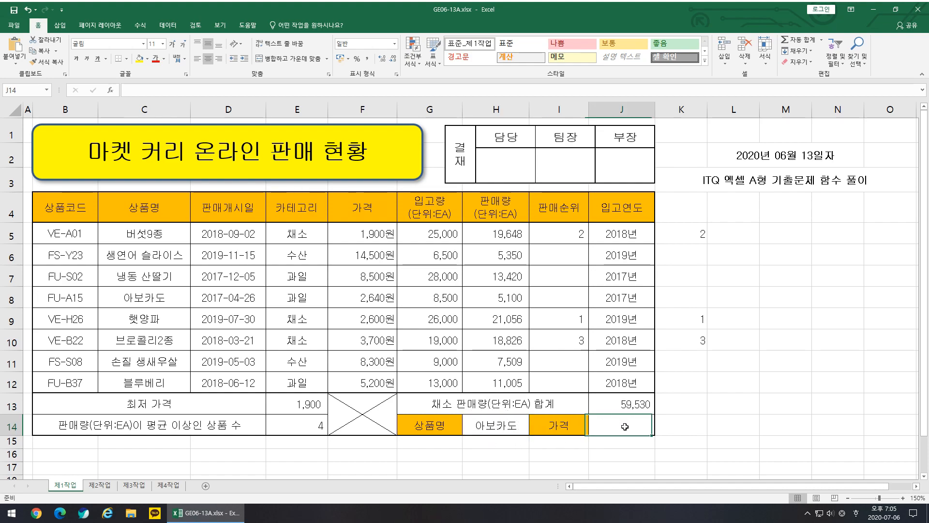
left_click(519, 431)
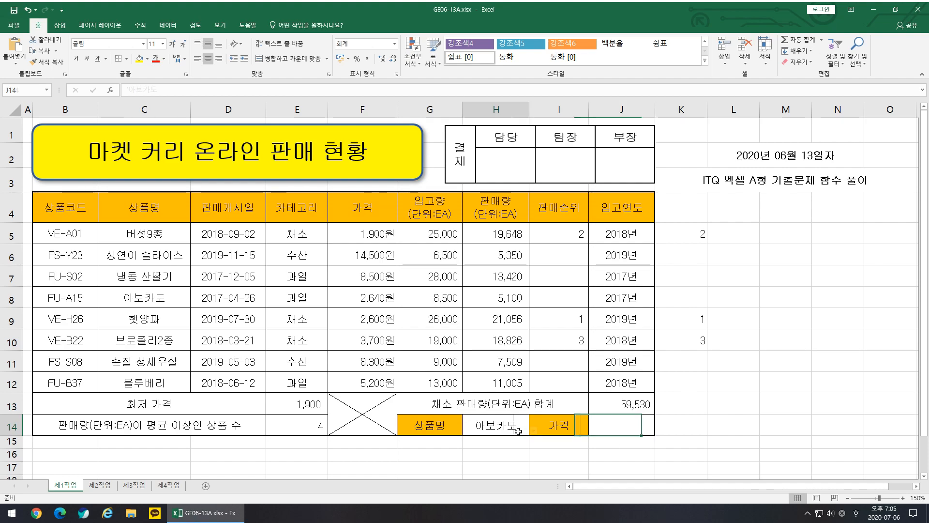
left_click(624, 427)
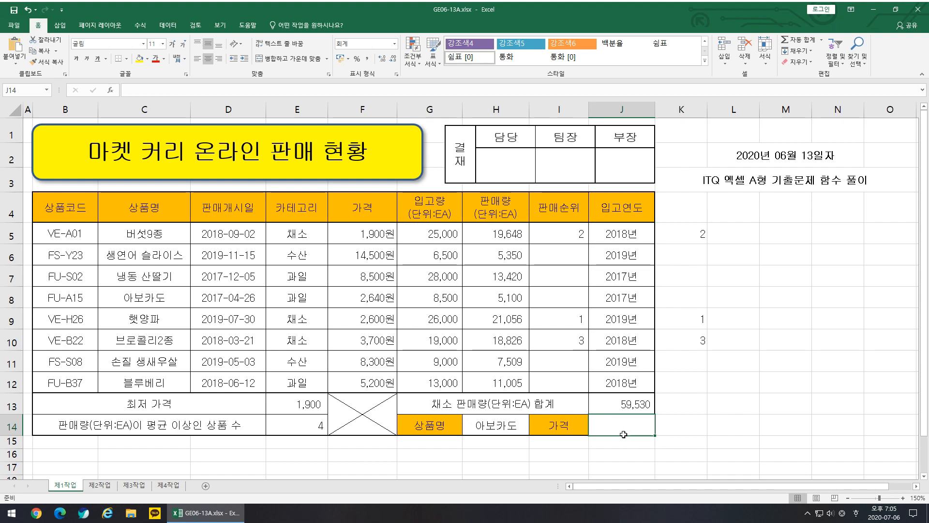
left_click(526, 431)
left_click(533, 431)
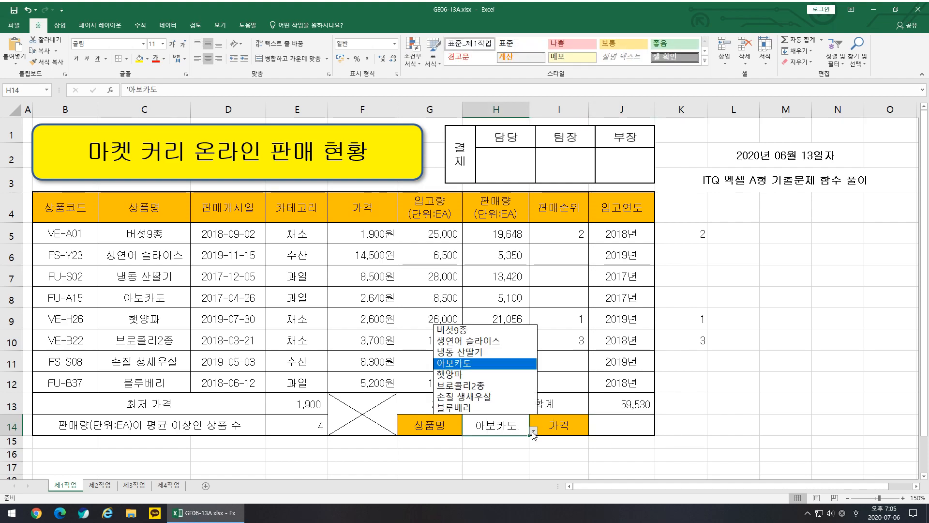
left_click(464, 331)
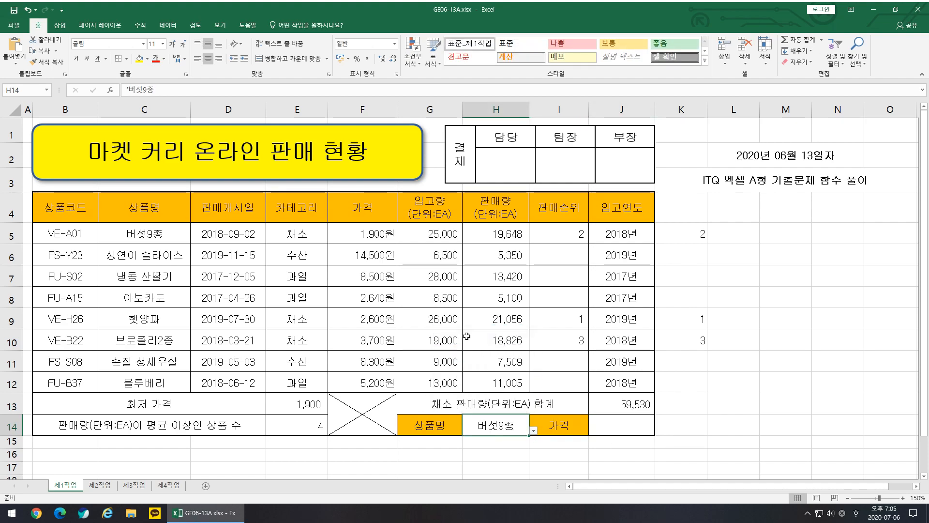
- Enter =VLOOKUP(H14,C5:F12,4,0) in J14 for the 가격 of the product selected in H14
left_click(619, 420)
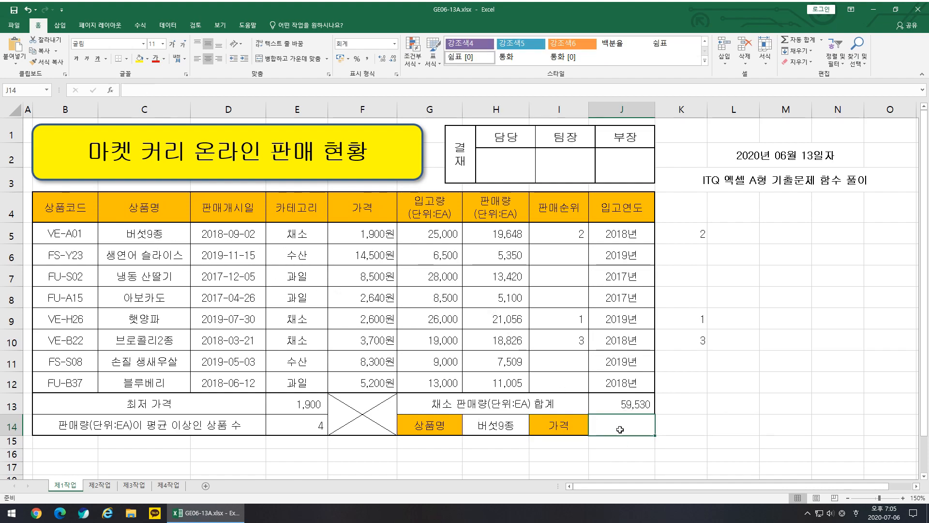
type("=v")
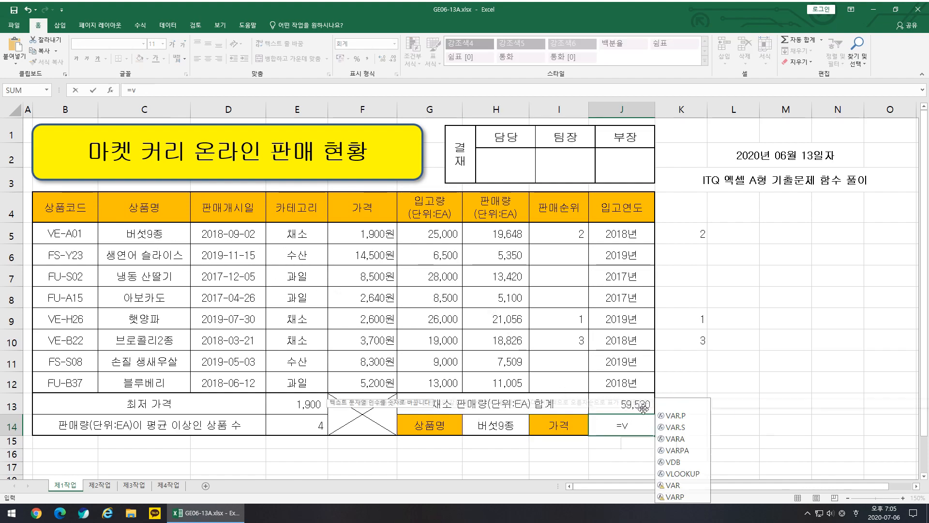
type("lookup")
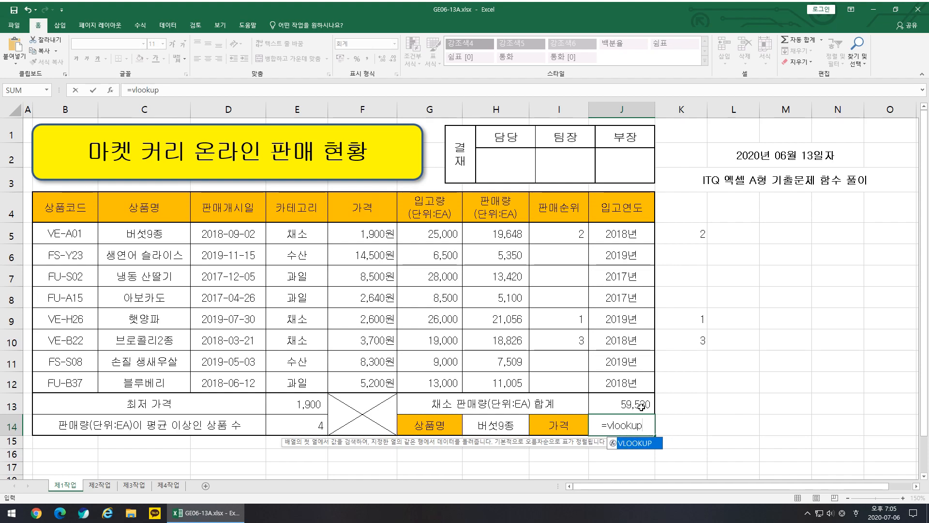
type("(")
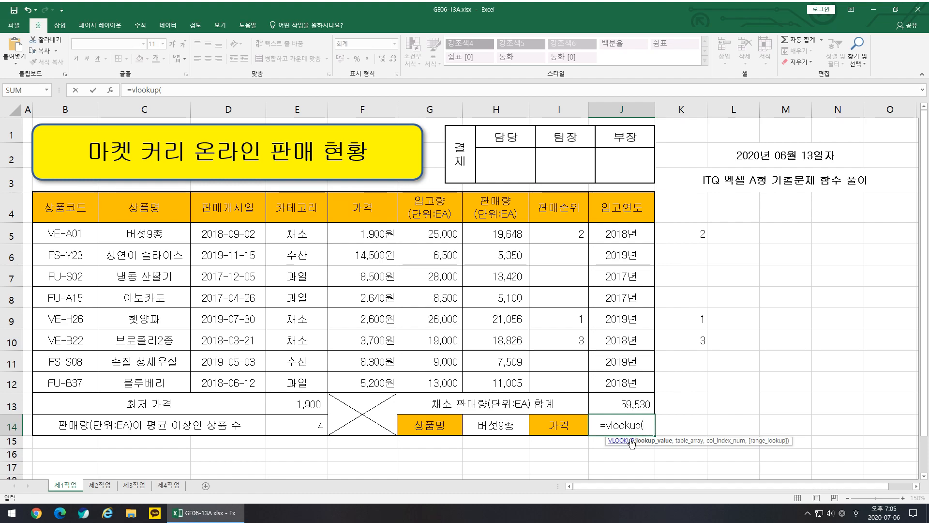
left_click(487, 432)
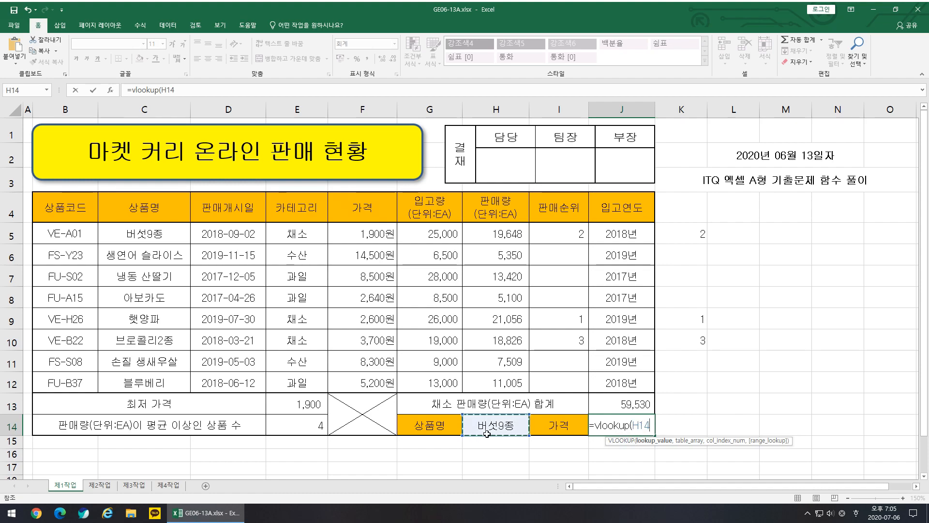
type(",")
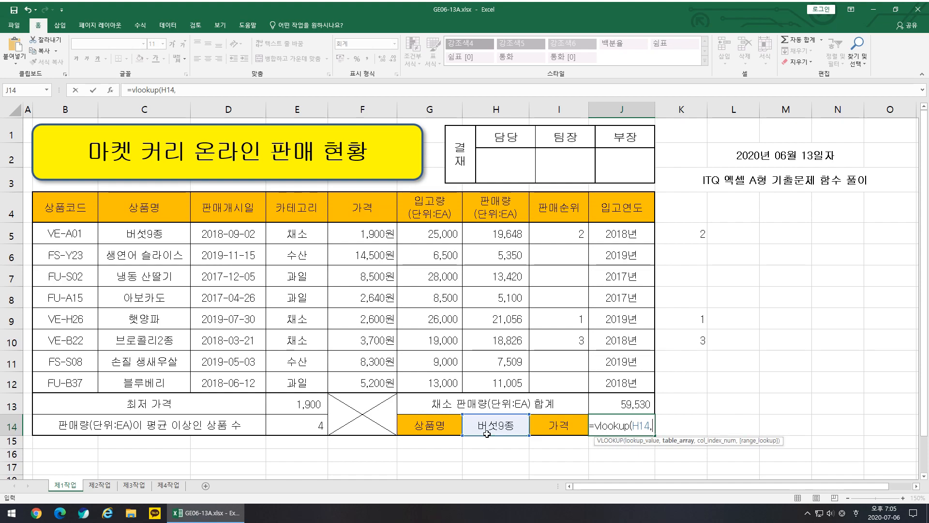
left_click_drag(162, 237, 390, 357)
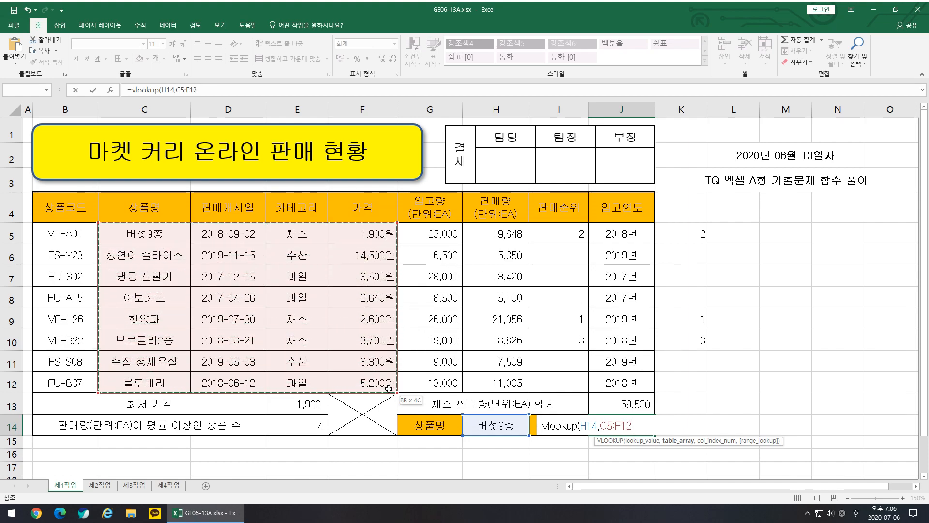
left_click_drag(388, 387, 389, 387)
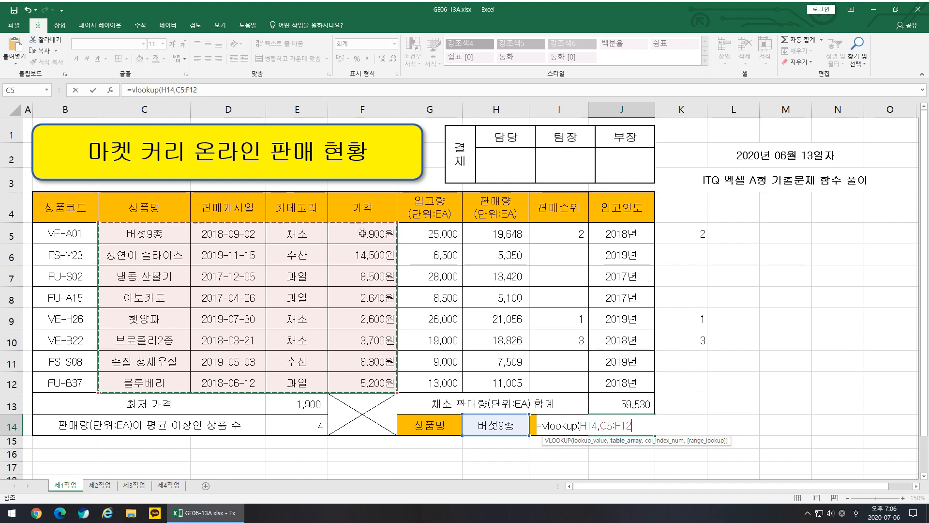
type(",")
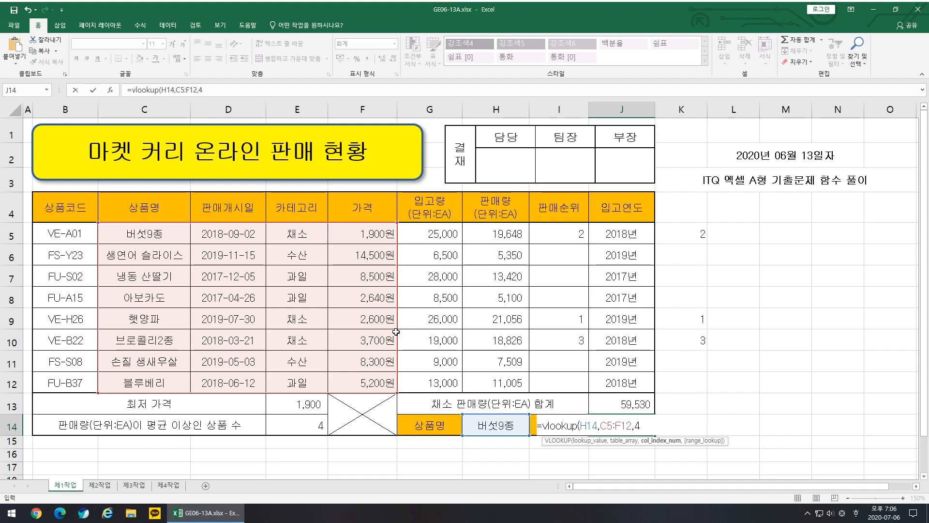
type("4,0")
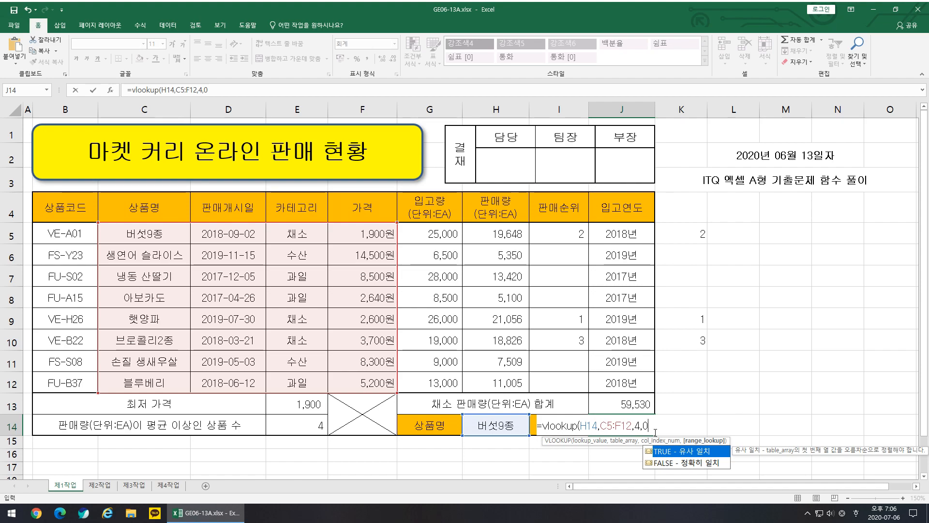
type(")")
key("ctrl+Return")
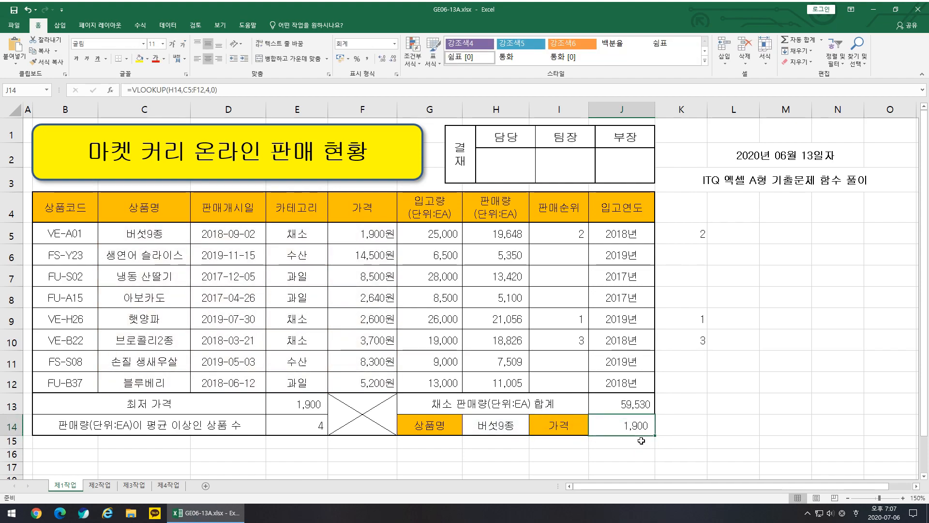
- Test the 가격 lookup by switching H14 through 햇양파, 블루베리 and 손질 생새우살, ending on 버섯9종
left_click(512, 429)
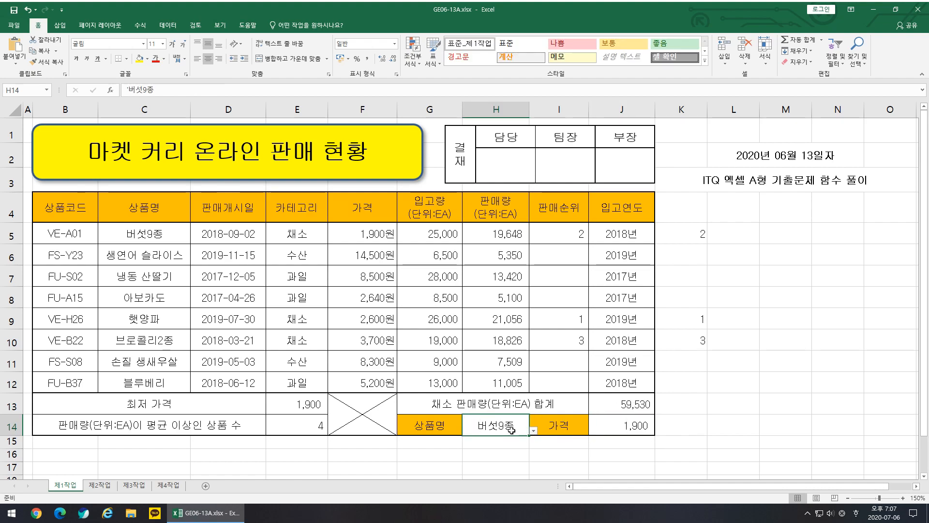
left_click(534, 430)
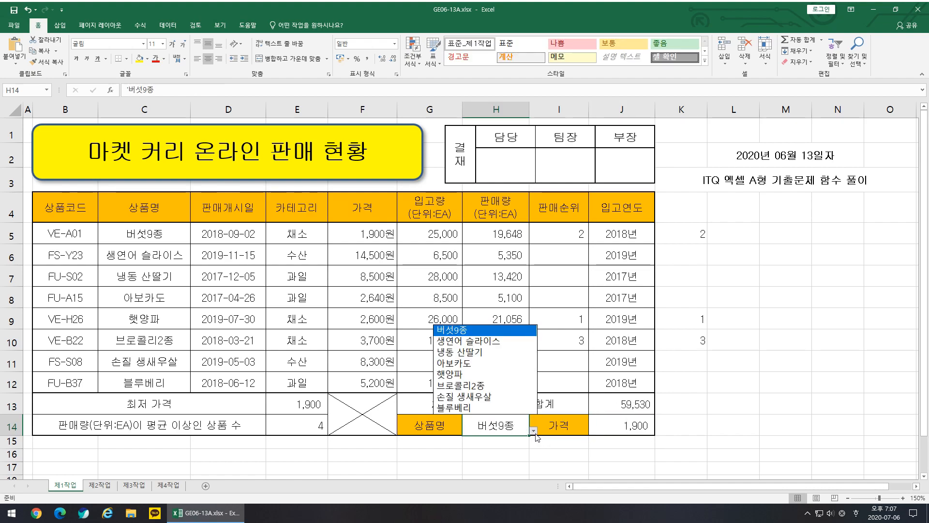
left_click(520, 375)
left_click(533, 430)
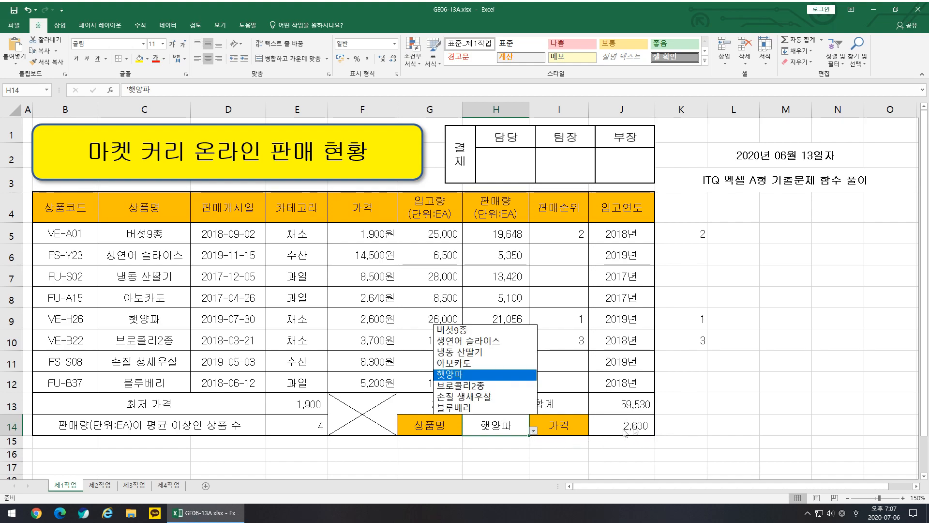
left_click(501, 409)
left_click(533, 430)
left_click(489, 398)
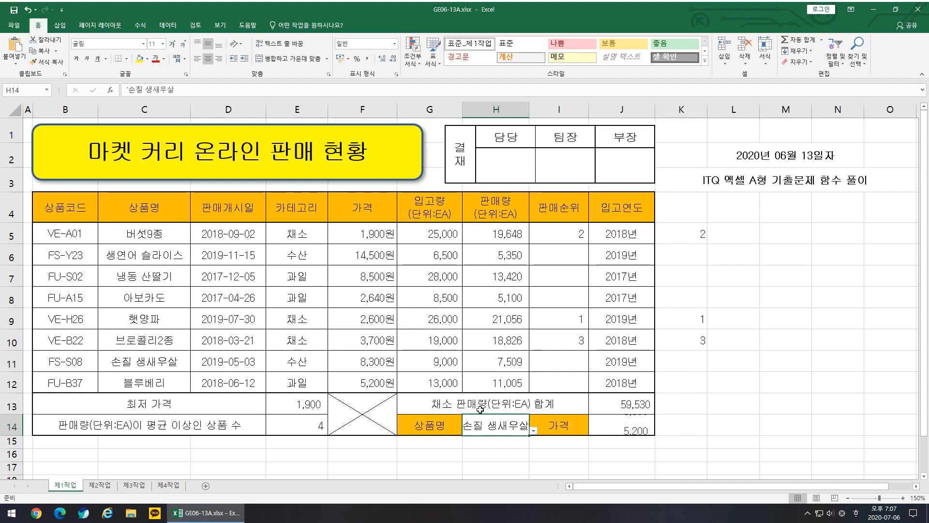
left_click(533, 430)
left_click(489, 326)
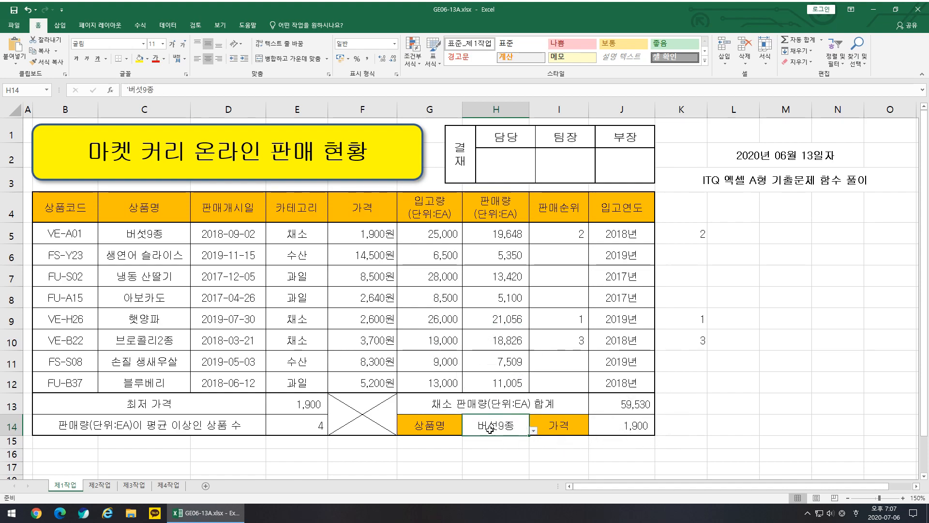
- Check the conditional formatting task (7) in the a.JPG instructions, then close the image
left_click(609, 432)
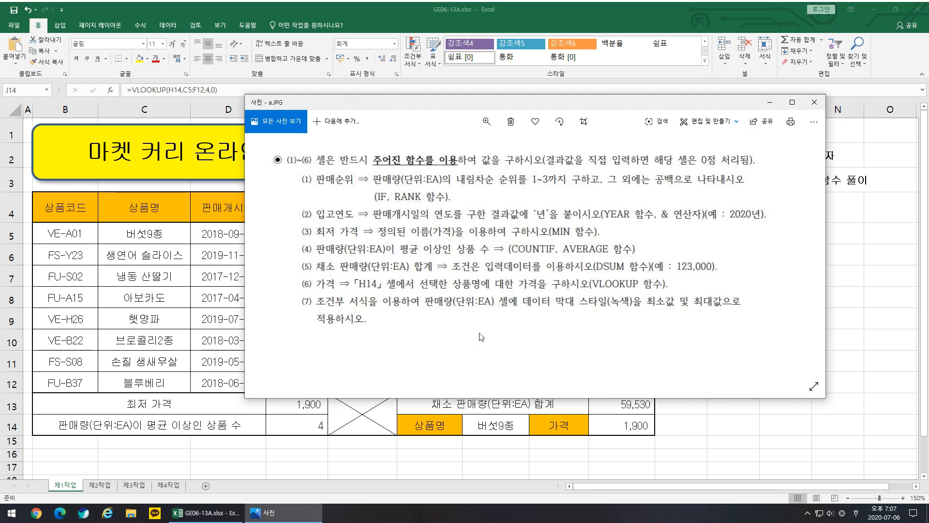
left_click_drag(550, 104, 823, 225)
key("alt+F4")
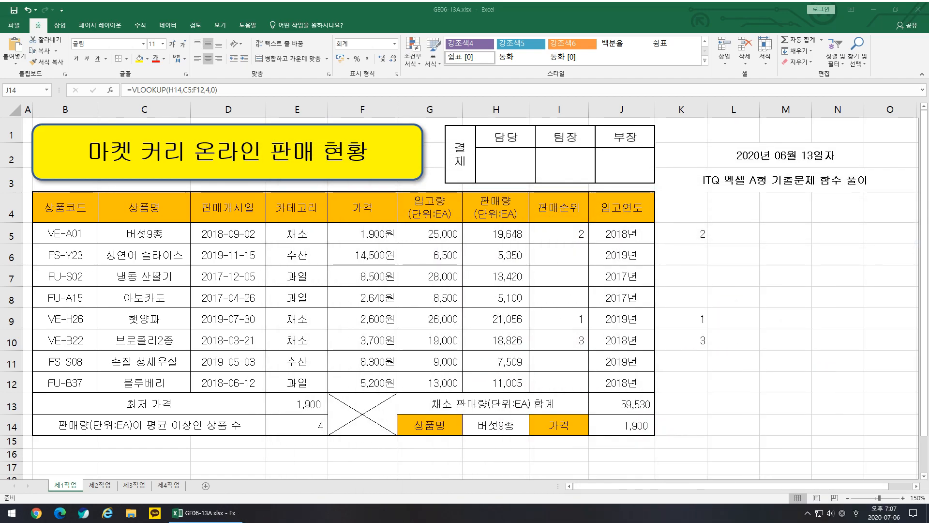
- Apply solid-fill green data bars to the 판매량(단위:EA) values in H5:H12
left_click(503, 234)
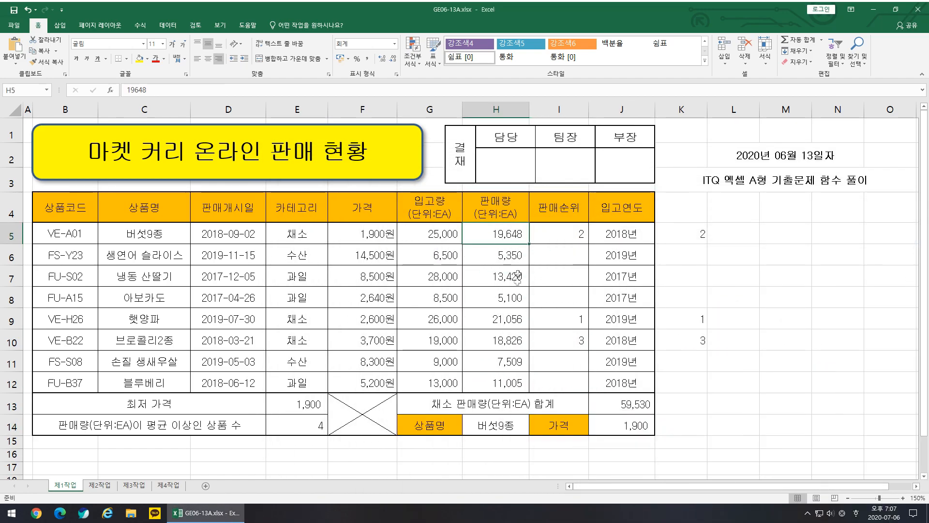
left_click_drag(509, 235, 505, 392)
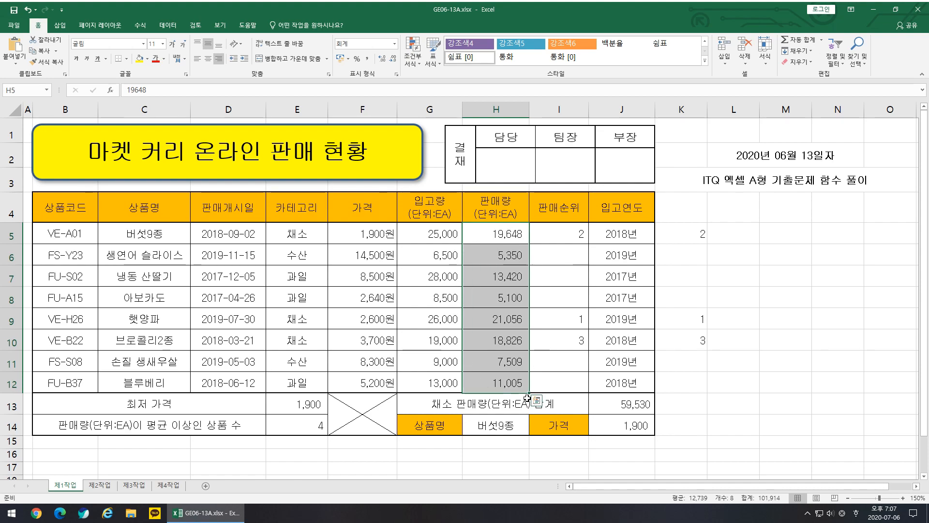
left_click(627, 306)
left_click_drag(506, 235, 505, 387)
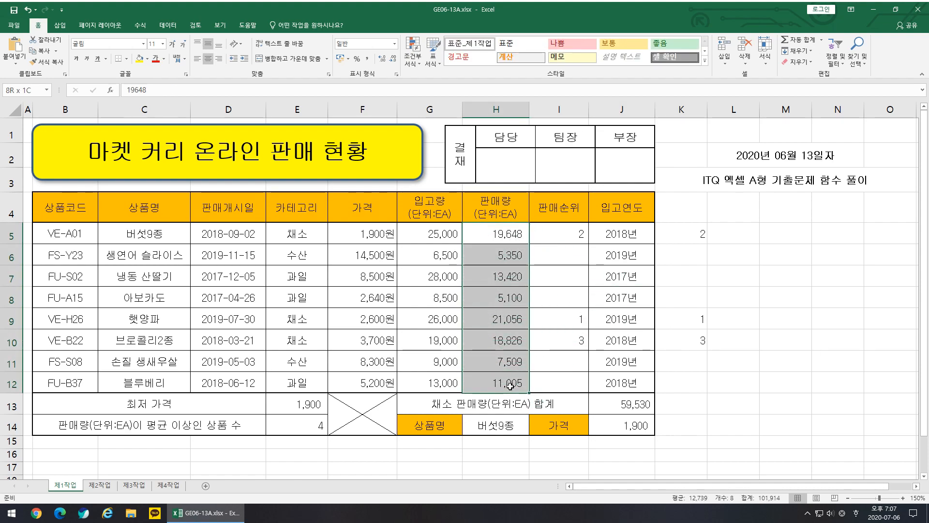
left_click(415, 60)
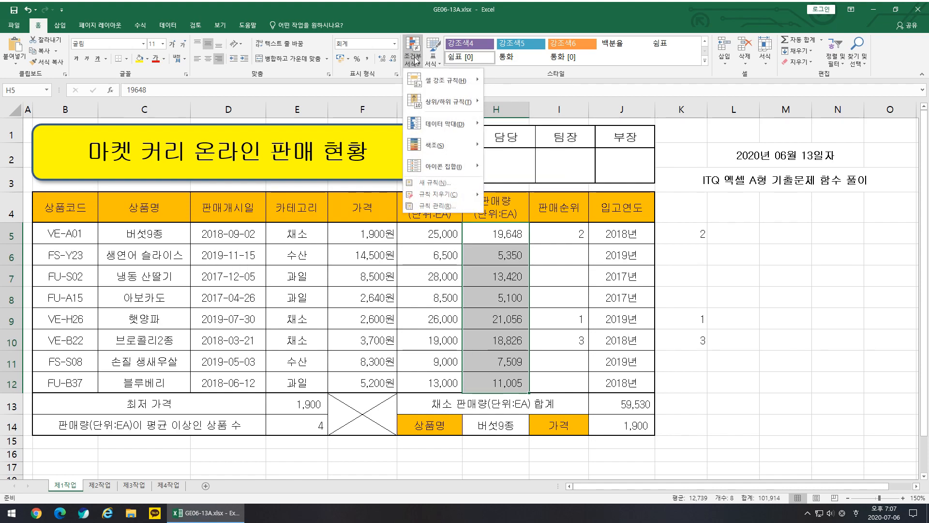
mouse_move(449, 124)
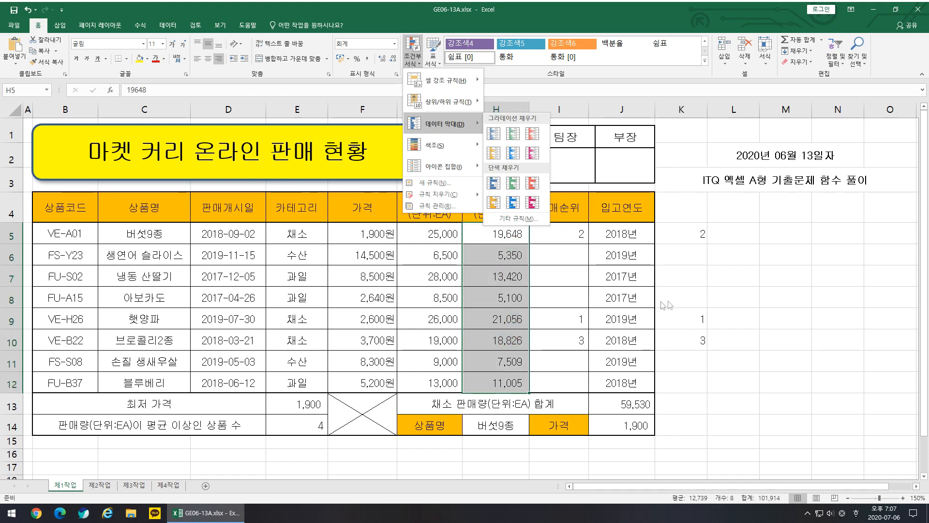
left_click(514, 183)
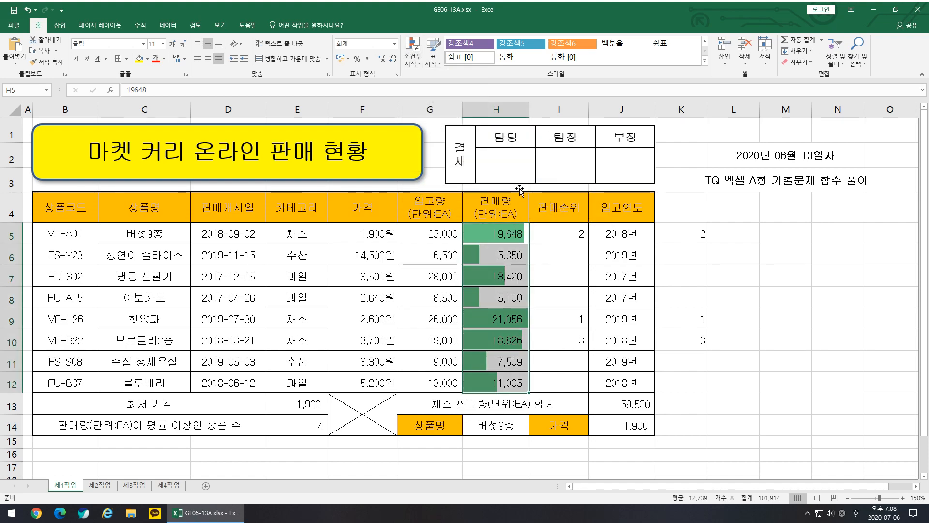
- Create a custom data bar rule for H5:H12 with the minimum type set to 최소값 and the maximum type to 최대값
left_click(413, 54)
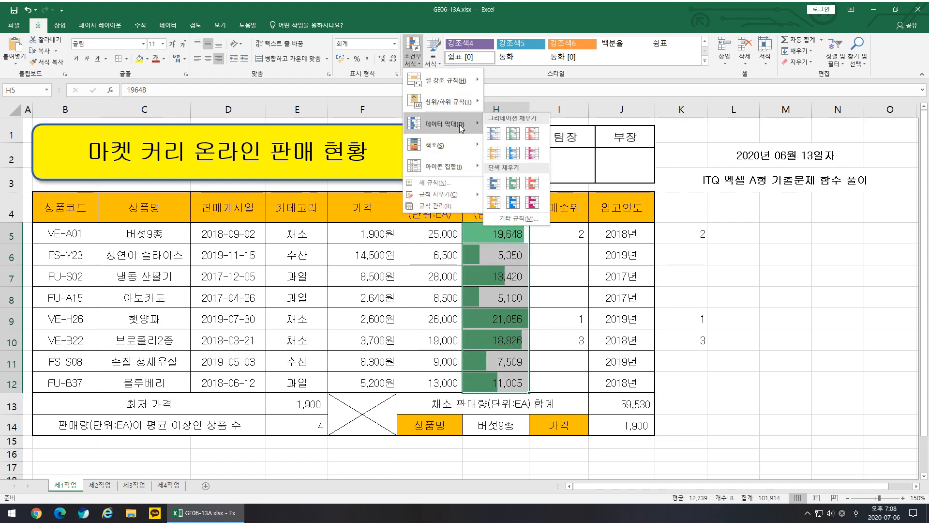
left_click(518, 218)
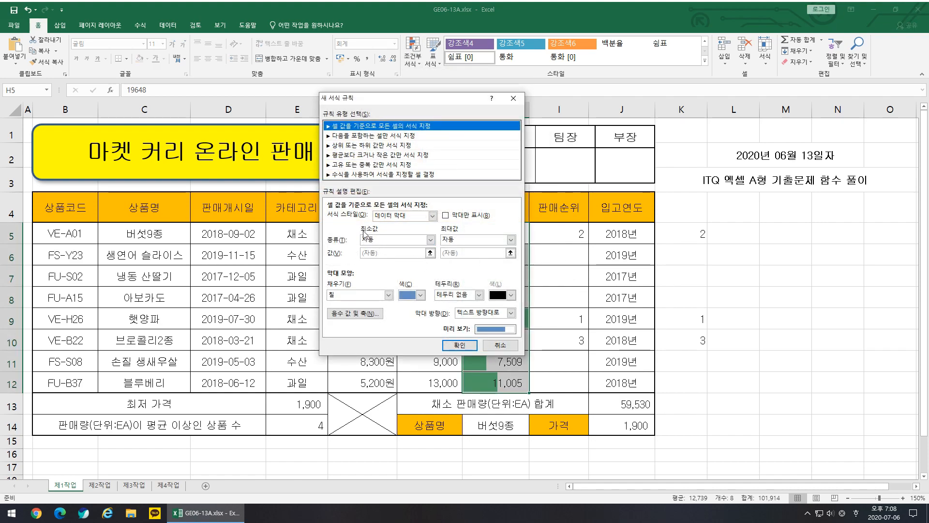
left_click(370, 239)
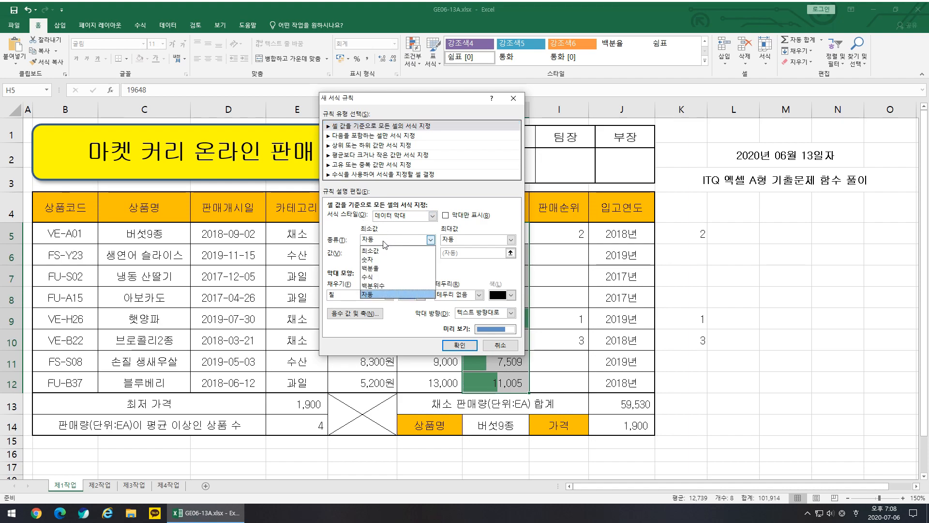
left_click(371, 244)
left_click(469, 240)
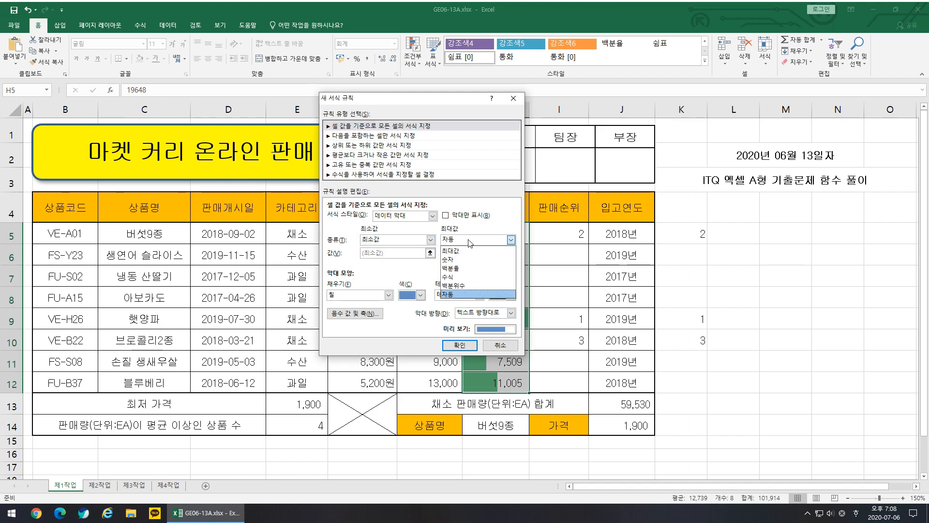
left_click(451, 250)
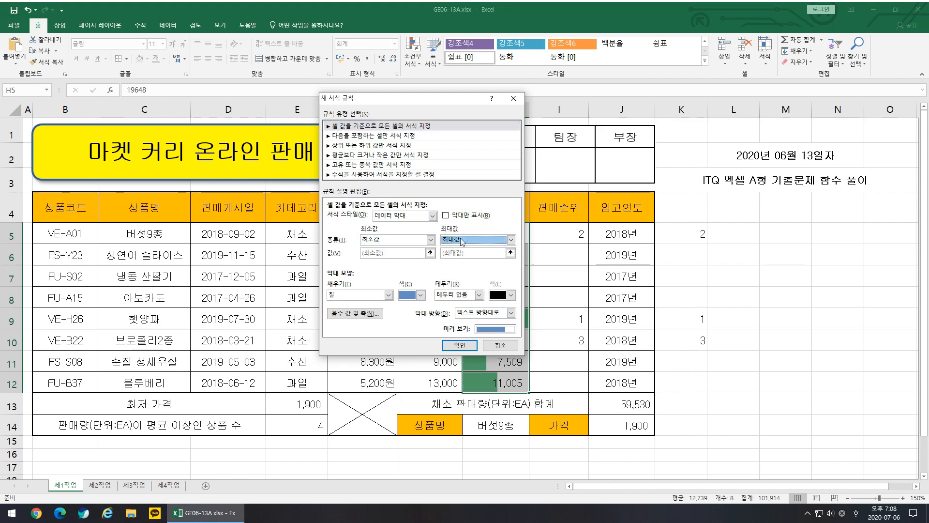
- Set the data bar colour to standard green and apply the rule to the 판매량(단위:EA) values
left_click(421, 295)
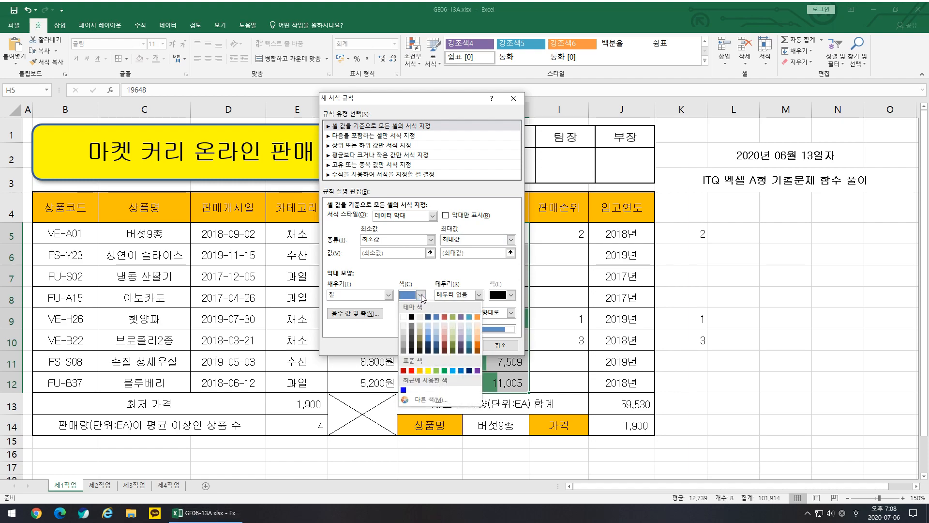
left_click(445, 371)
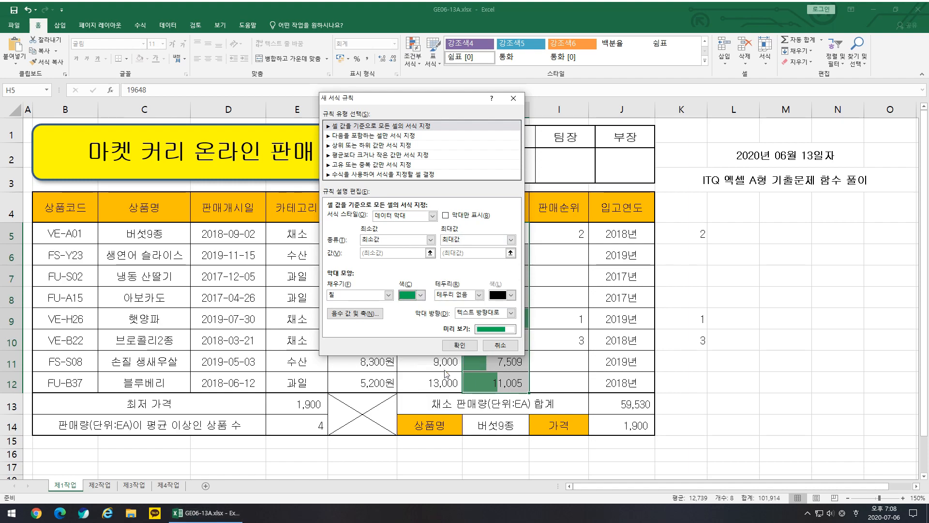
left_click(462, 345)
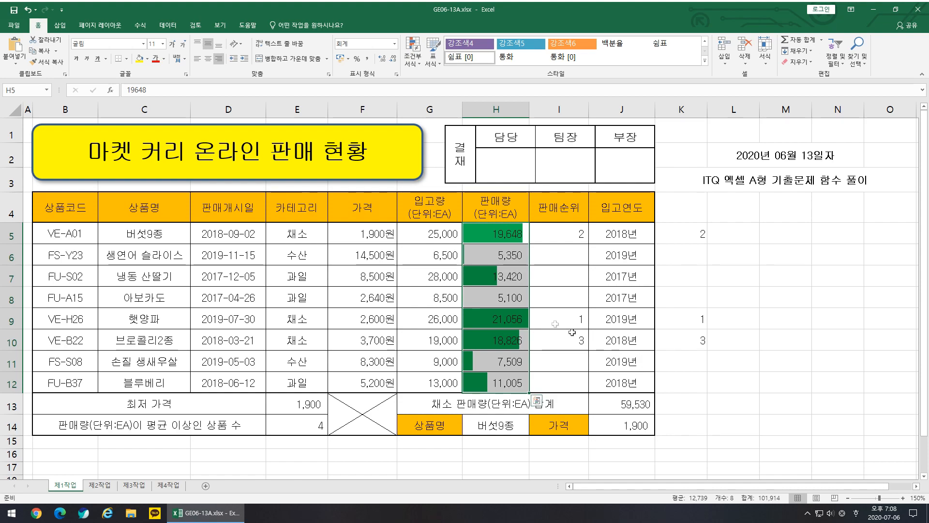
left_click(463, 305)
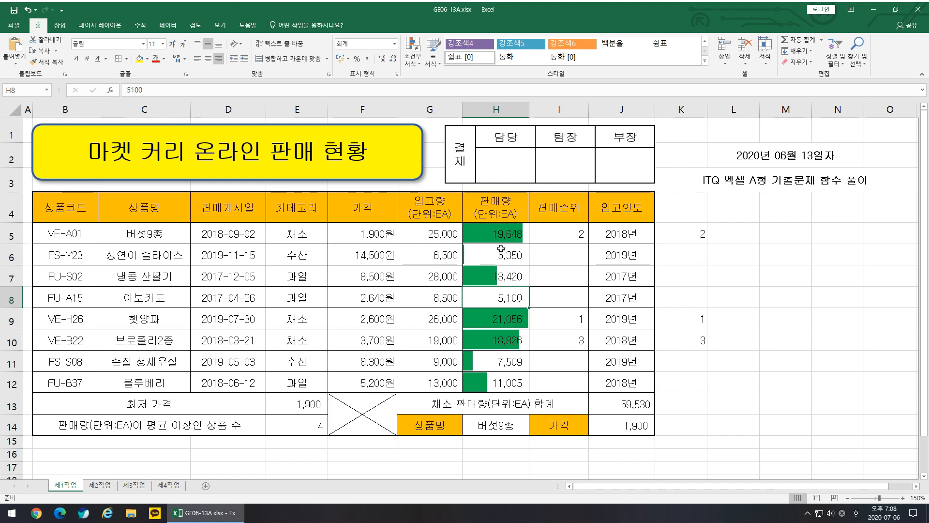
left_click_drag(514, 237, 515, 387)
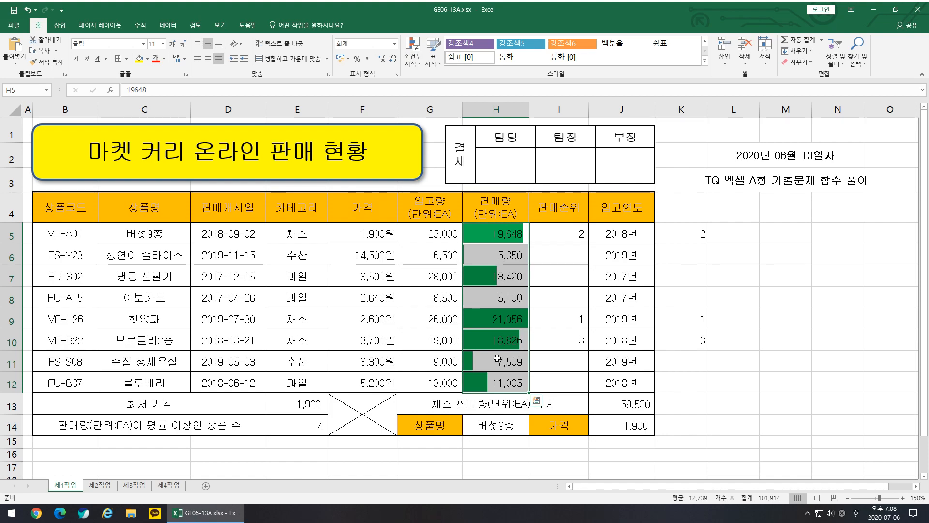
left_click(421, 64)
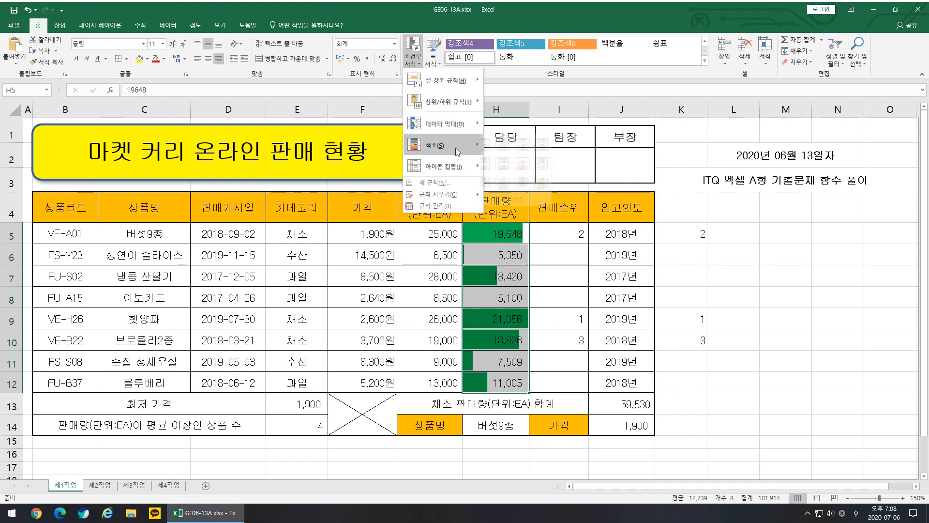
mouse_move(480, 122)
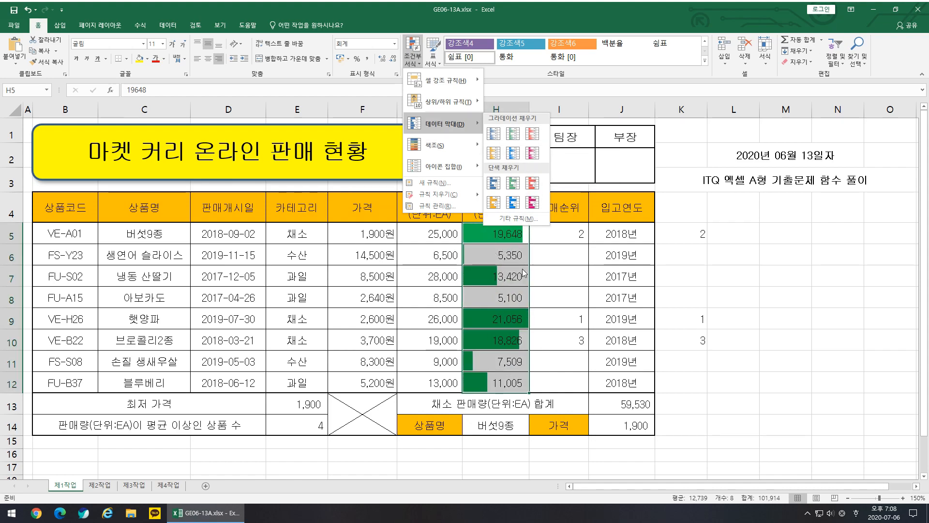
left_click(509, 239)
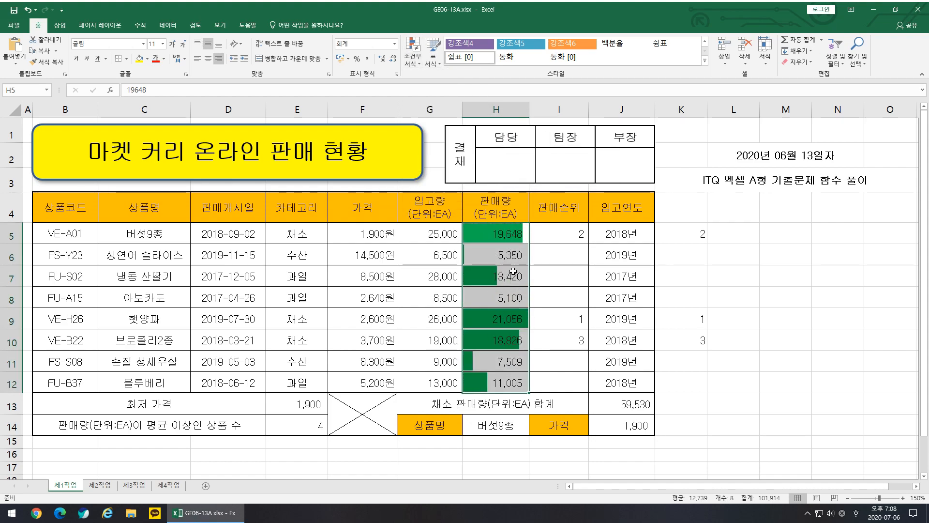
- Review the finished 판매량(단위:EA) bars and the 판매순위 and 입고연도 formulas in the table
left_click(496, 319)
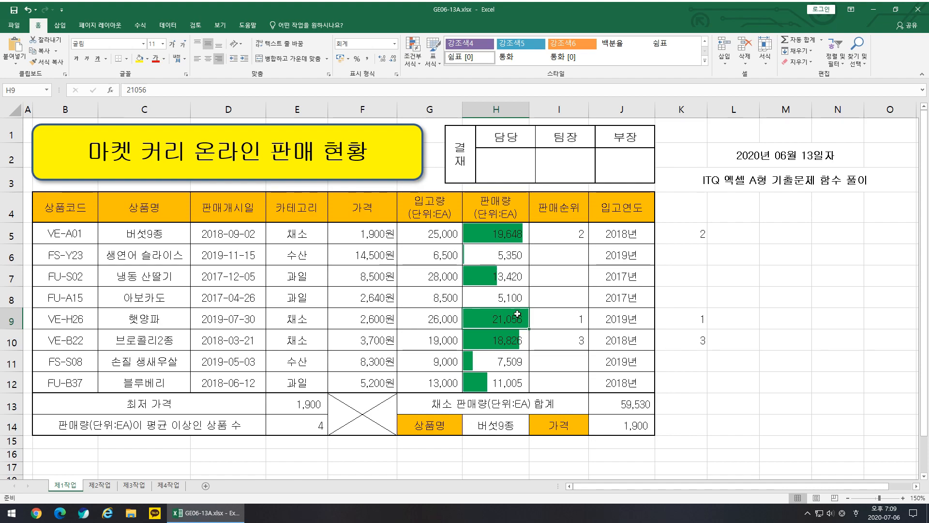
key("Right")
key("Up")
key("Up")
key("Up")
key("Up")
left_click(630, 242)
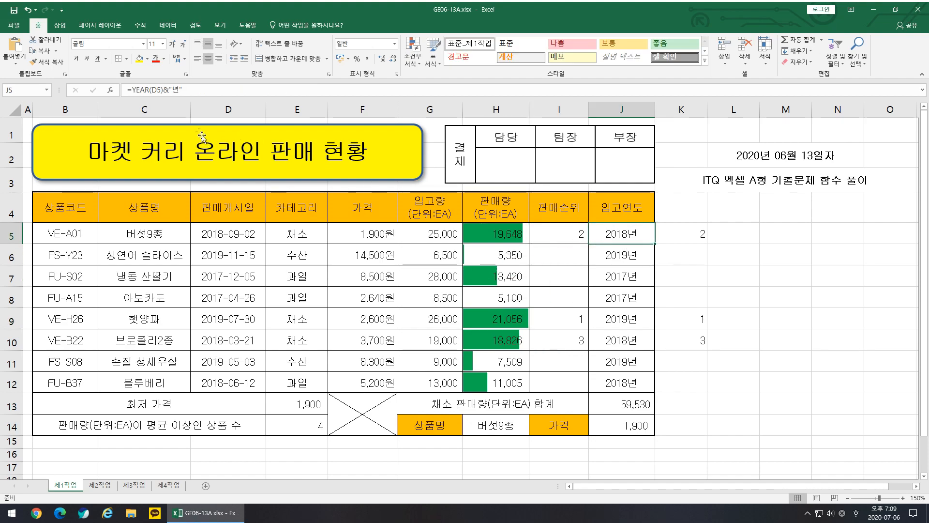
key("Down")
key("Down")
key("Down")
key("Down")
key("Down")
key("Down")
key("Down")
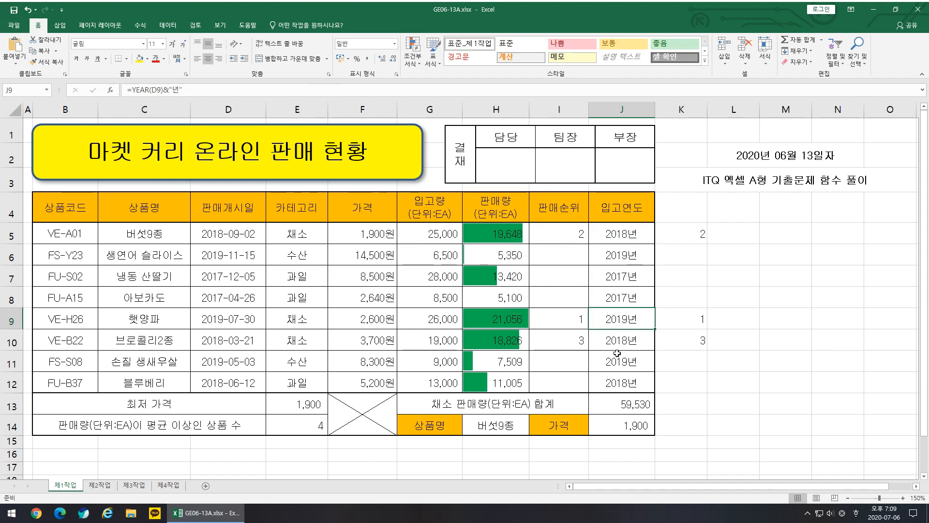
- Review the summary formulas in rows 13 and 14, including the 가격 lookup in J14 and 최저 가격 in E13
key("Down")
key("Down")
key("Left")
key("Left")
key("Left")
key("Left")
key("Left")
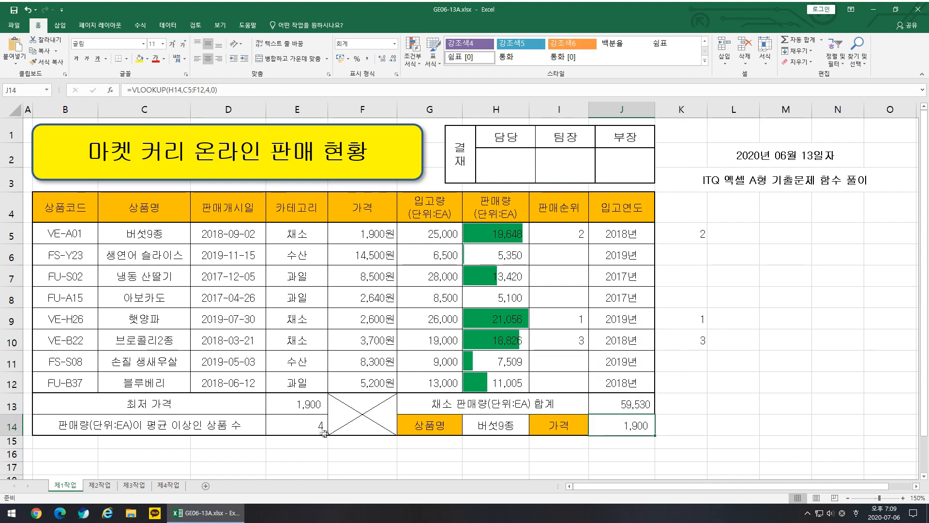
key("Up")
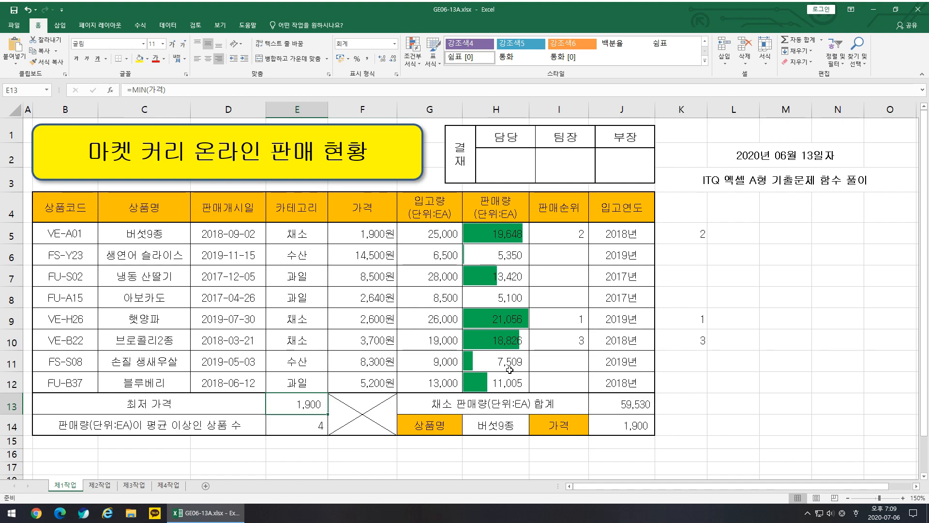
- Look through the other task sheets, including 제3작업, and return to 제1작업
left_click(109, 491)
key("ctrl+Page_Down")
key("ctrl+Page_Down")
key("ctrl+Page_Up")
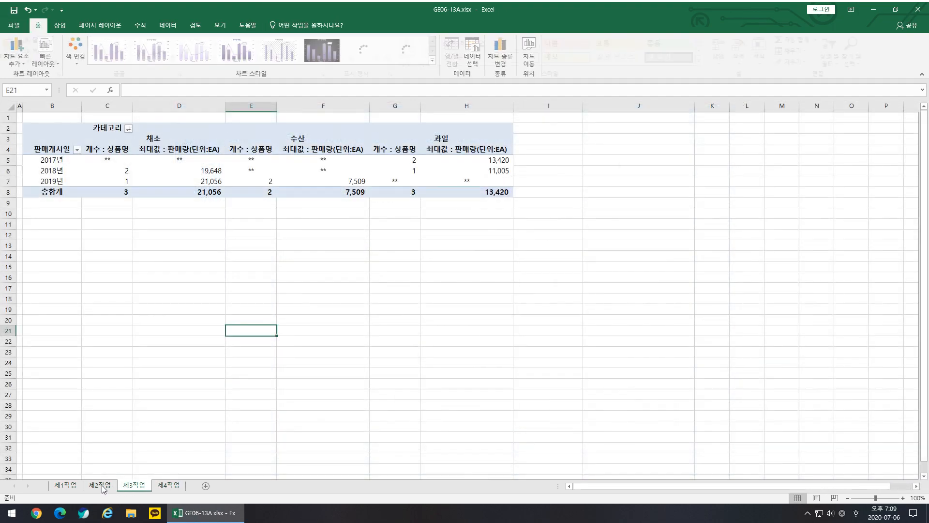
key("ctrl+Page_Up")
key("ctrl+Page_Up")
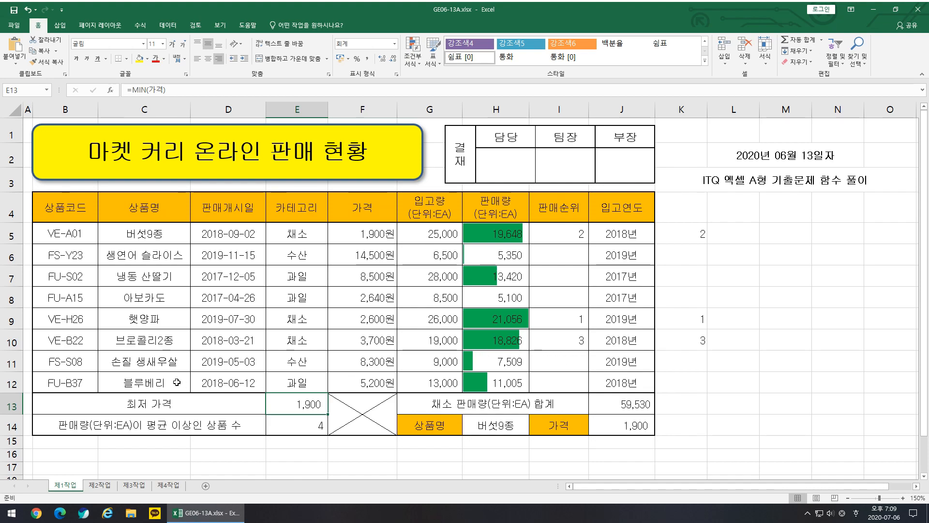